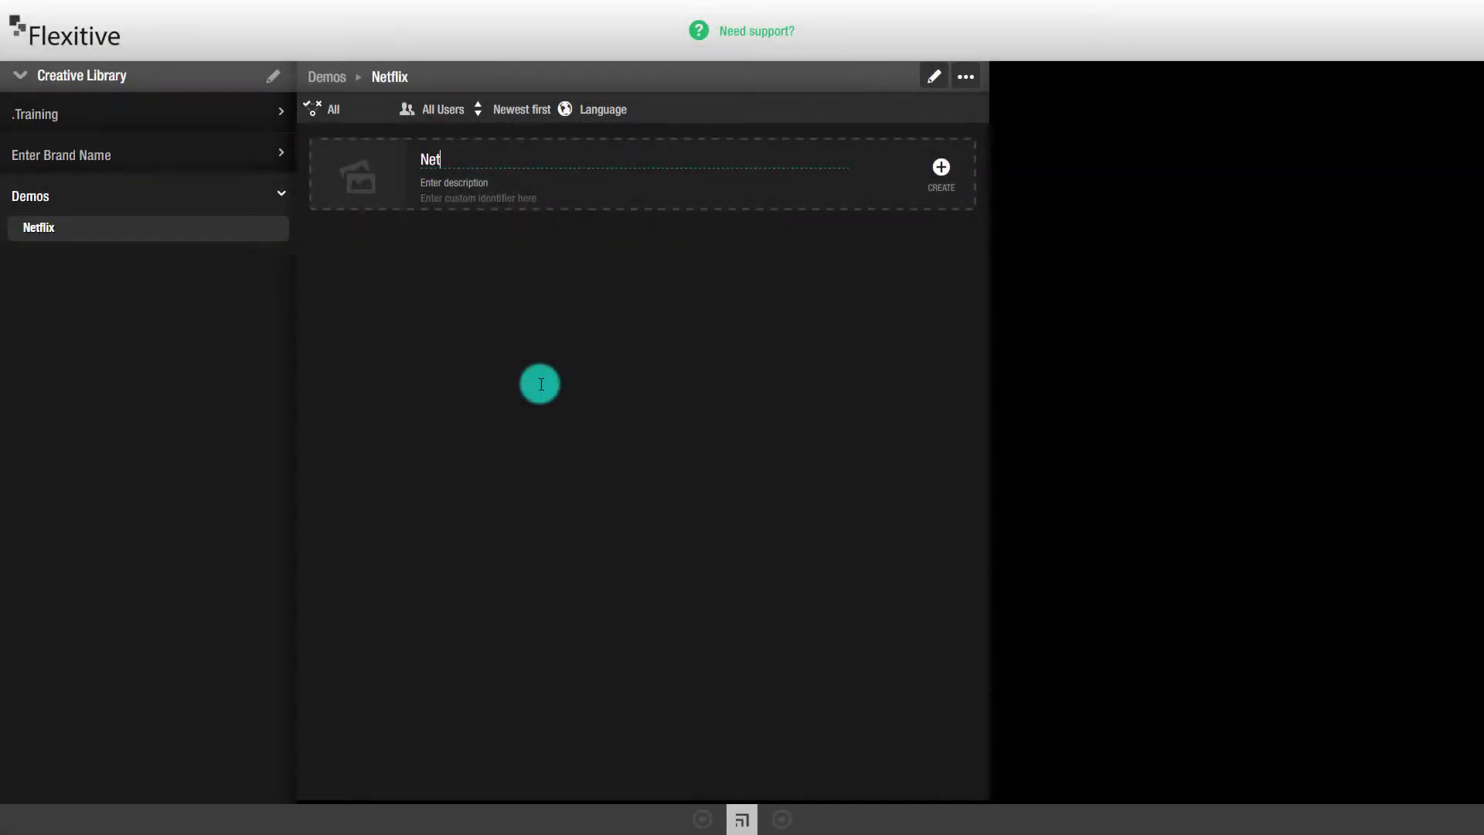
Name the new creative "Netflix - Responsive Wallpaper - Left" and start it from a blank canvas.
{"action": "type", "text": "- Responsive Wallp"}
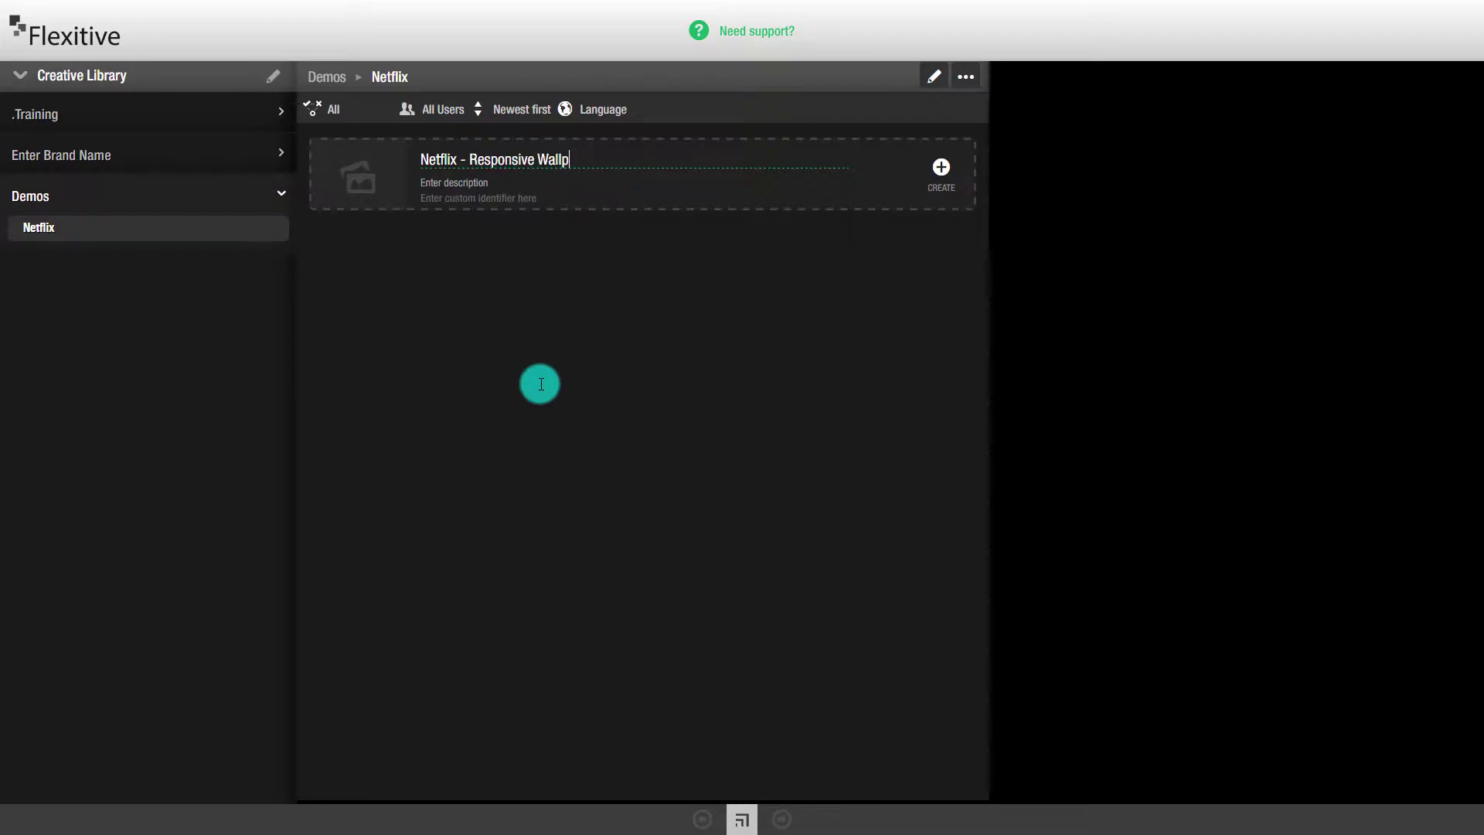
{"action": "type", "text": "aper - Left"}
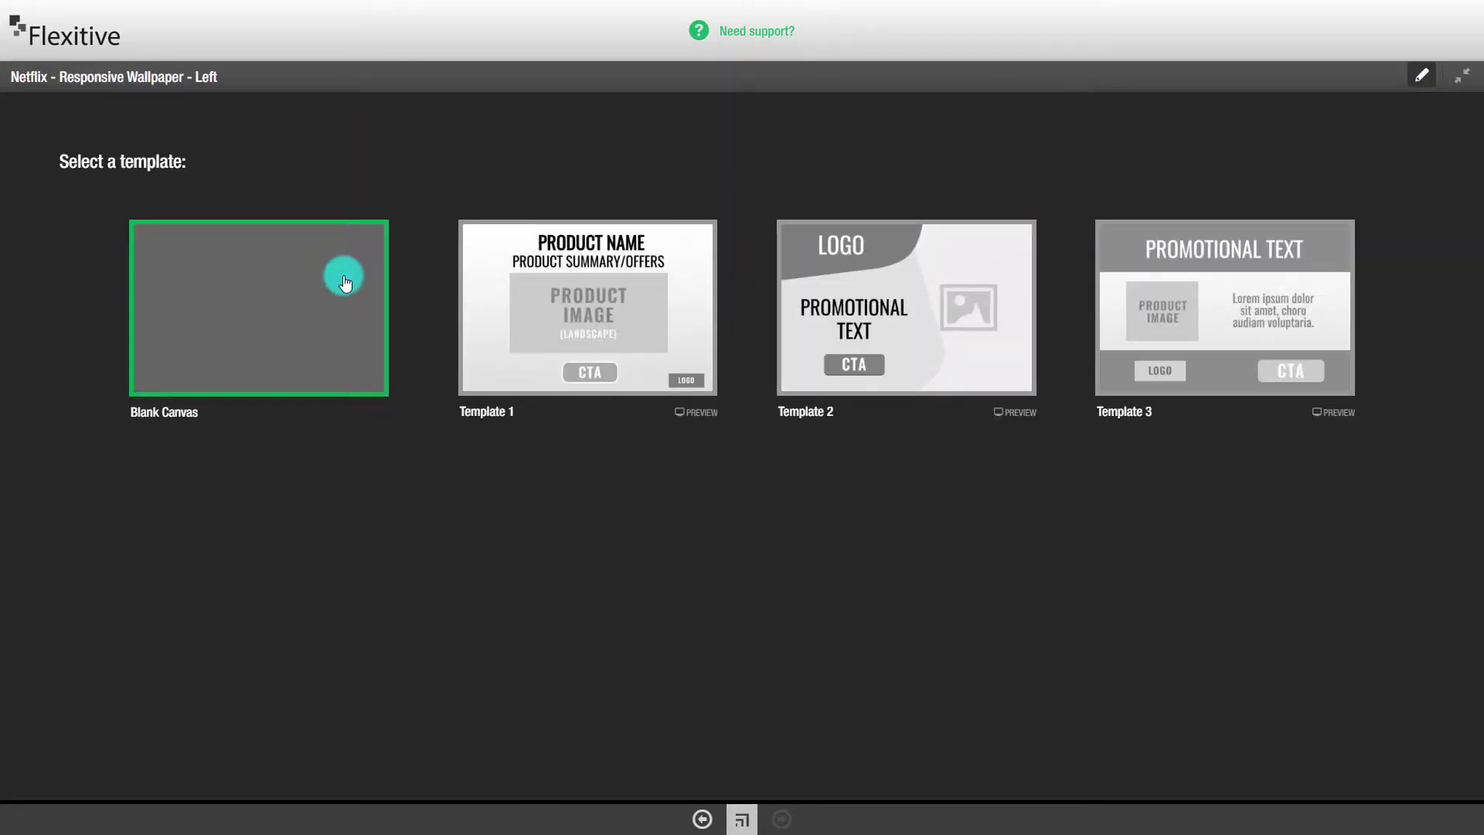
{"action": "left_click", "coordinate": [346, 283]}
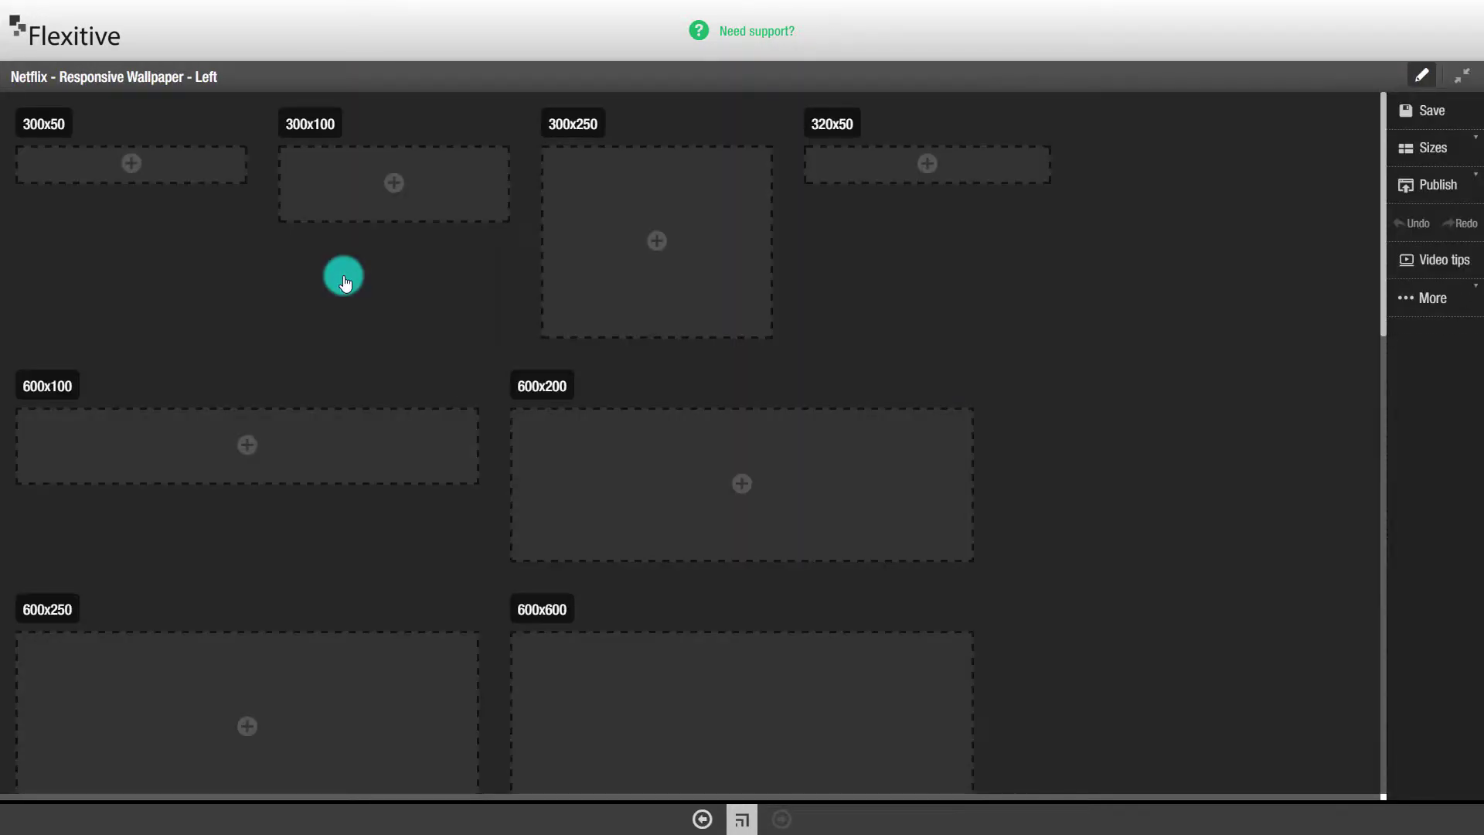
Choose the responsive in-page portrait sizes and create the 2:3 layout.
{"action": "left_click", "coordinate": [1450, 160]}
{"action": "left_click", "coordinate": [1303, 147]}
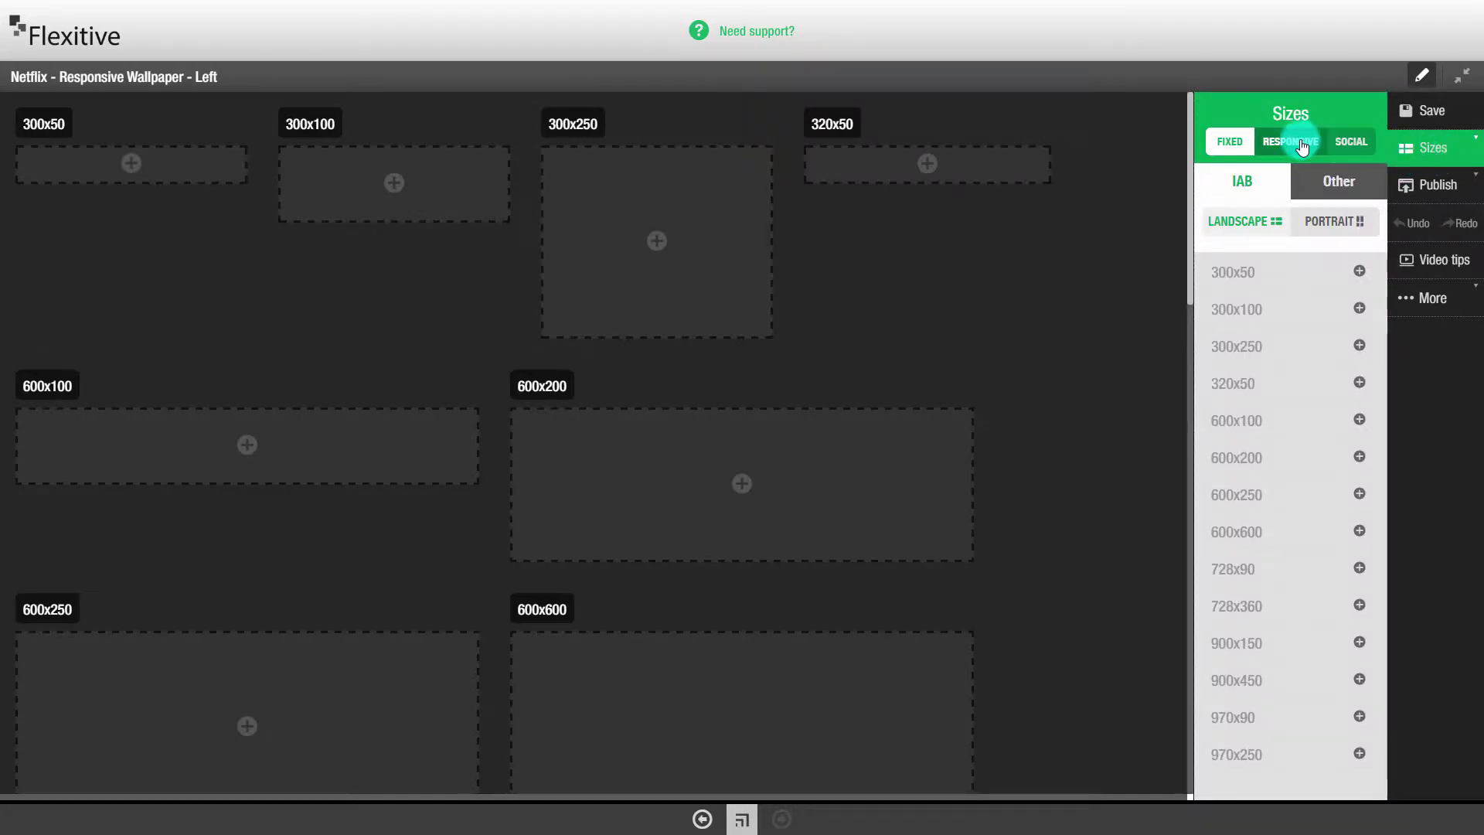
{"action": "left_click", "coordinate": [1269, 184]}
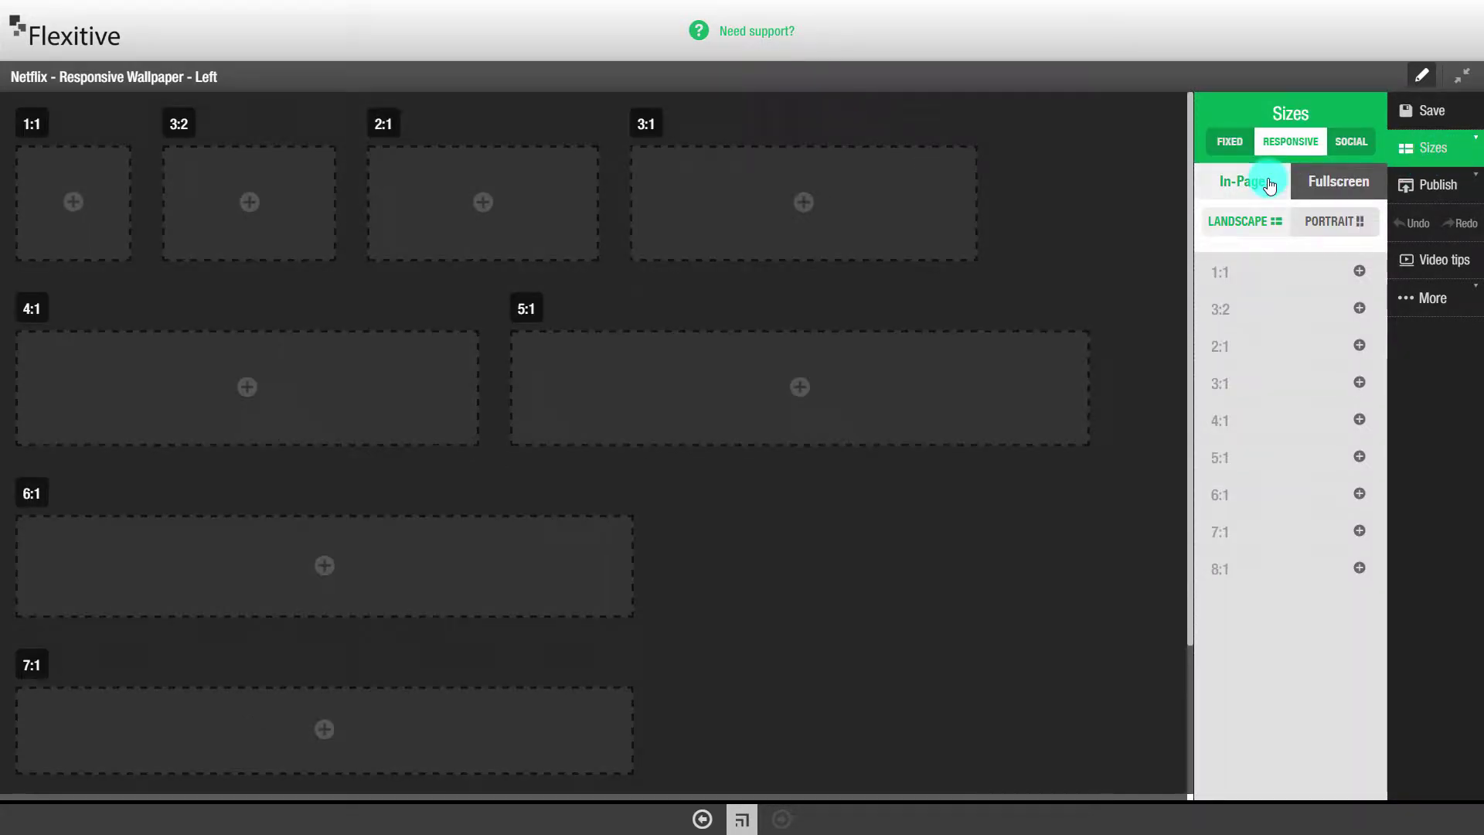
{"action": "left_click", "coordinate": [1327, 216]}
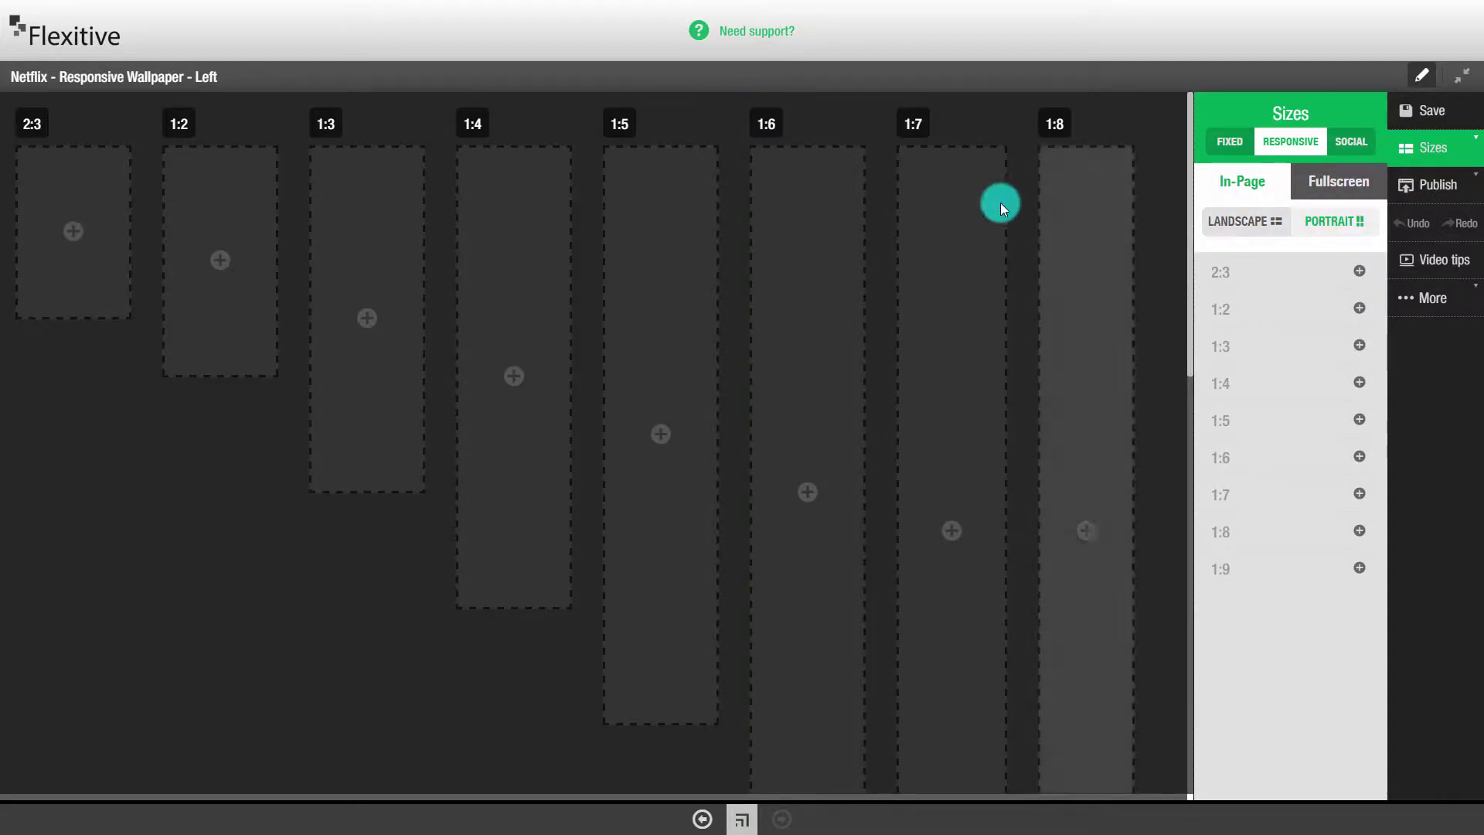
{"action": "left_click", "coordinate": [104, 207]}
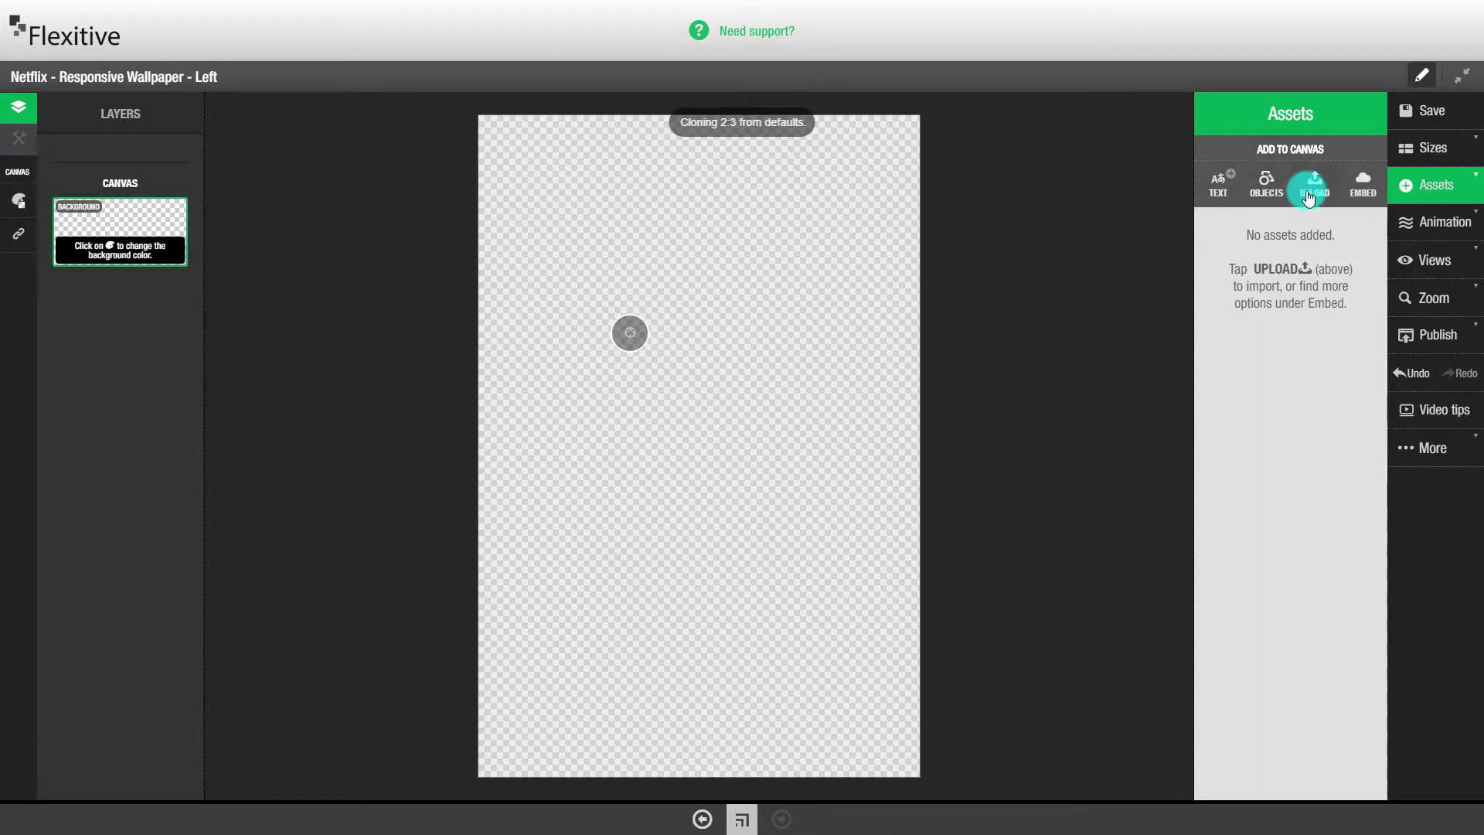
Upload all the image files in the Left folder, from bg_width.jpg to onb-logo-stacked.png, as assets.
{"action": "left_click", "coordinate": [1309, 199]}
{"action": "left_click", "coordinate": [1305, 224]}
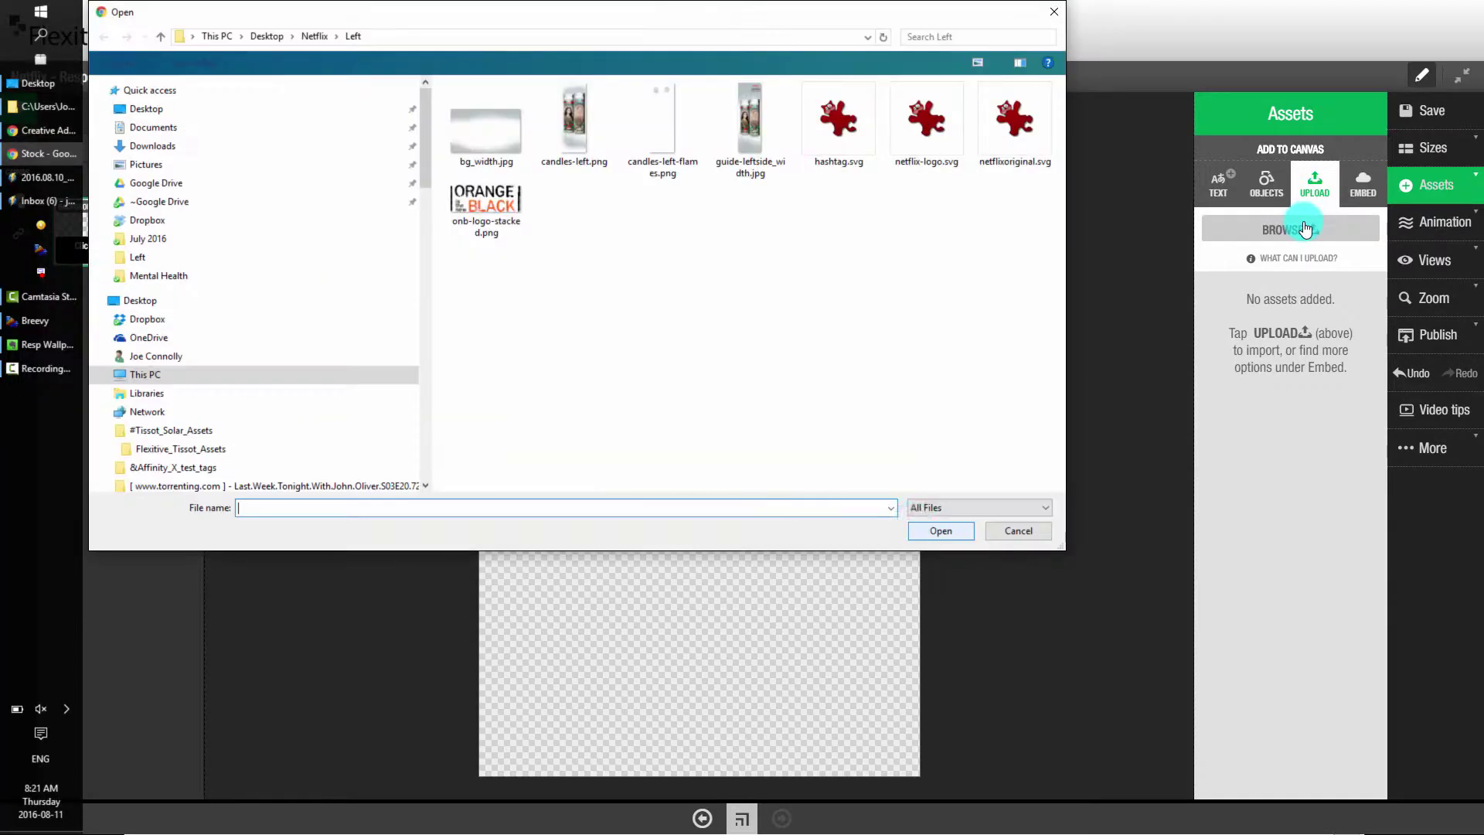
{"action": "left_click", "coordinate": [521, 141]}
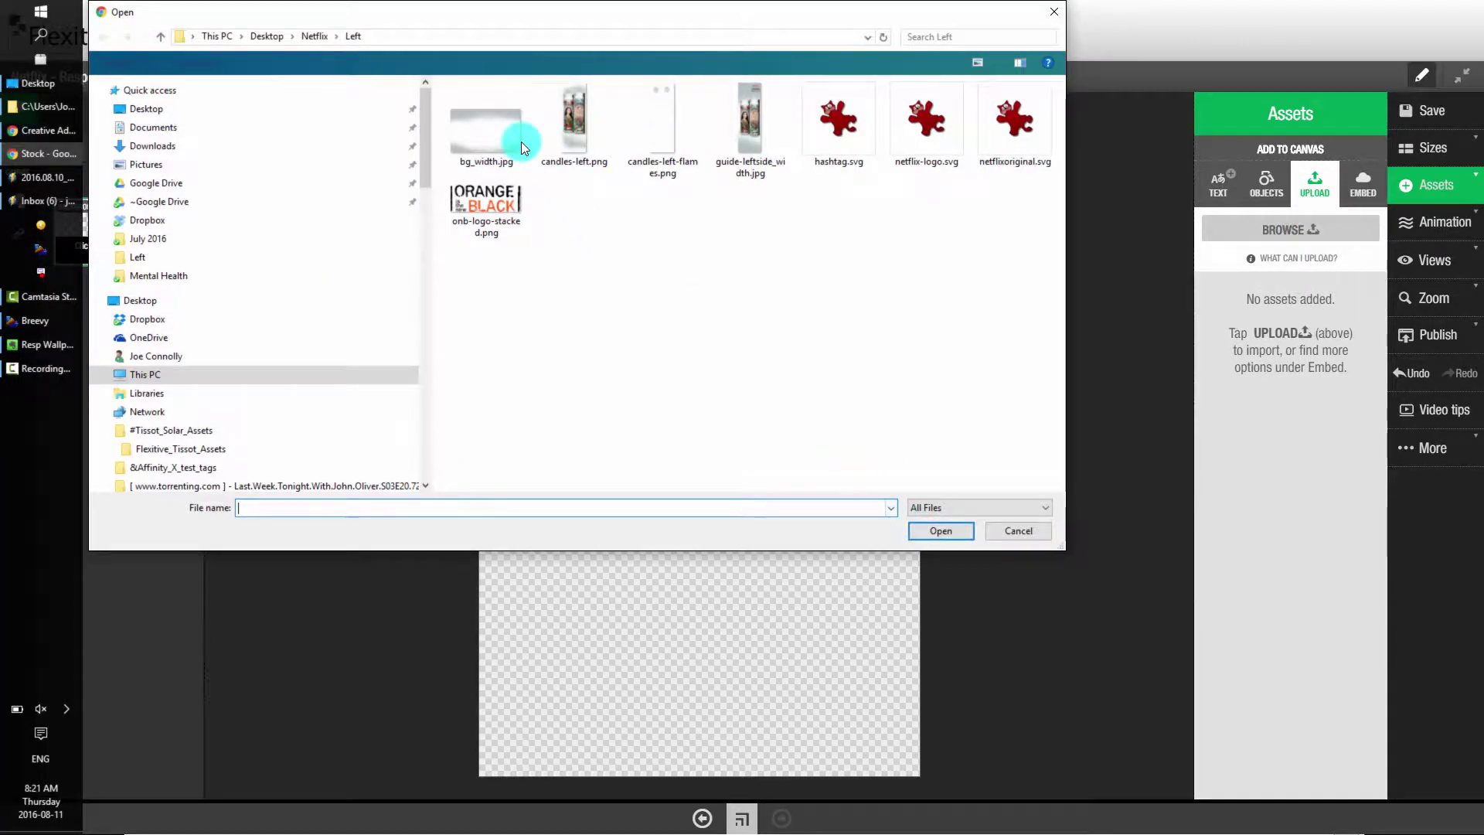
{"action": "left_click", "coordinate": [508, 224], "text": "shift"}
{"action": "left_click", "coordinate": [951, 535]}
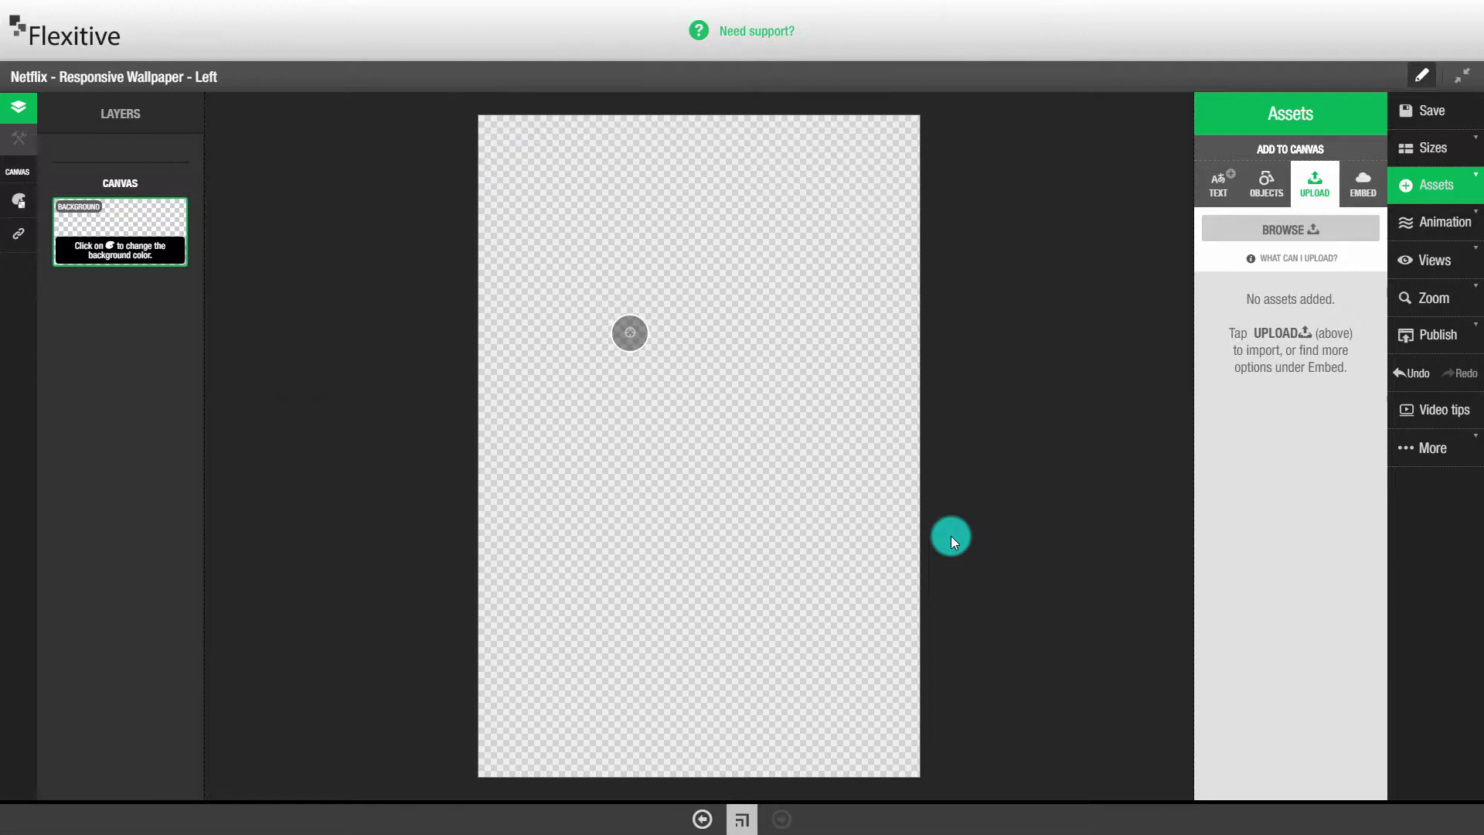
Set the canvas background colour to #b0bec5.
{"action": "left_click", "coordinate": [15, 205]}
{"action": "left_click", "coordinate": [123, 343]}
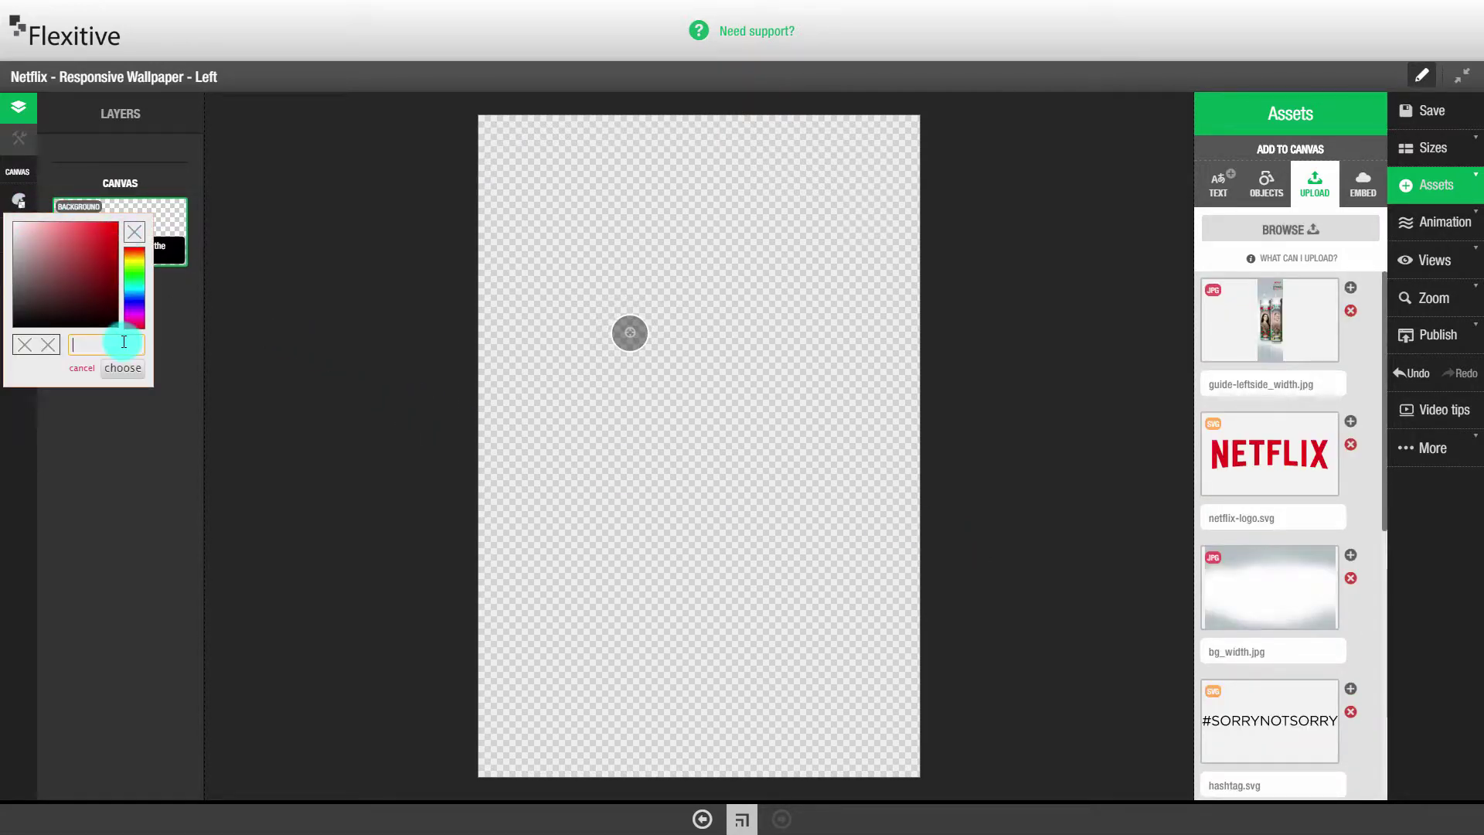
{"action": "type", "text": "#b0bec5"}
{"action": "left_click", "coordinate": [123, 368]}
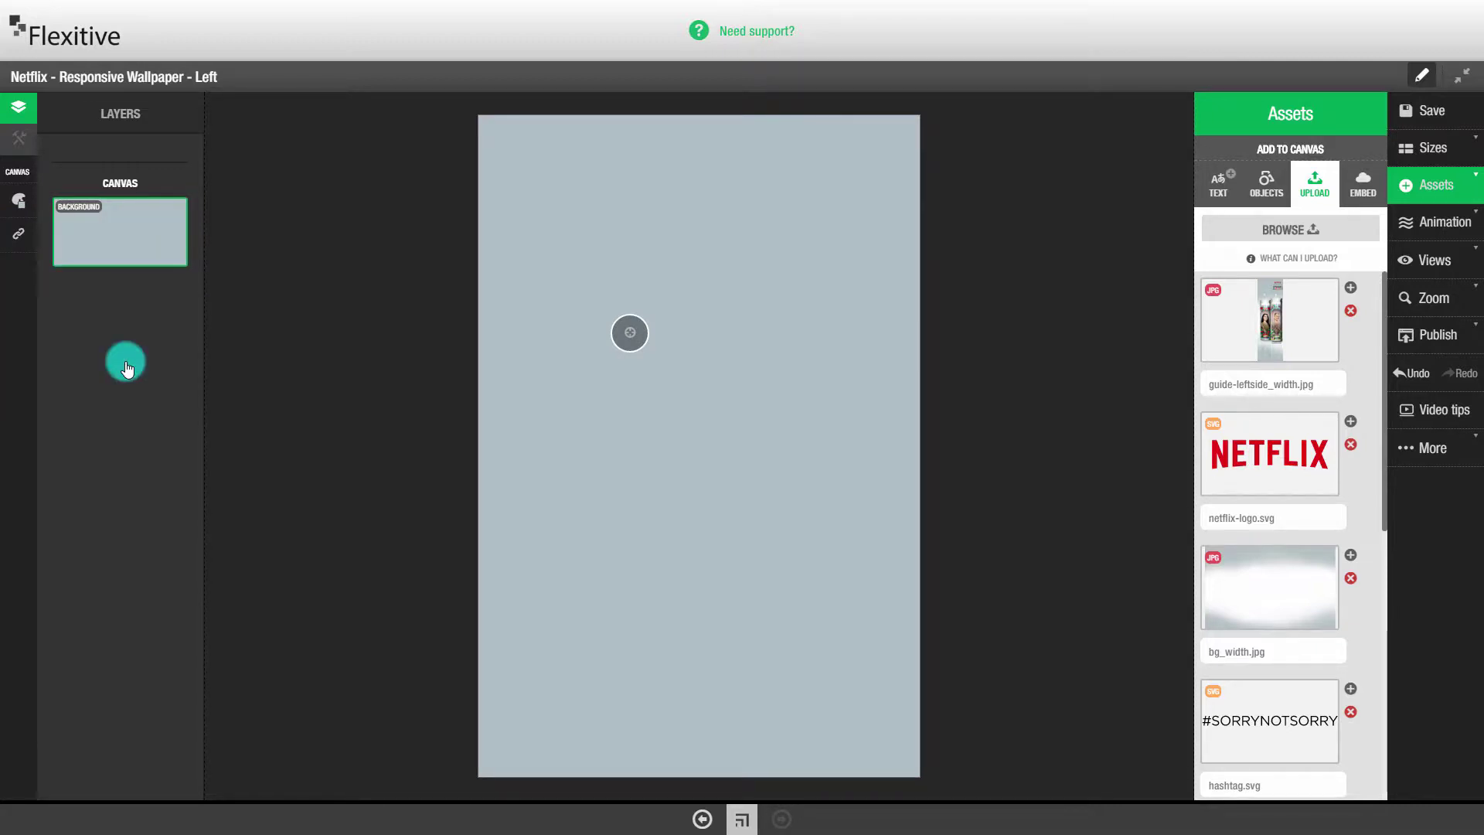
Add candles-left.png to the canvas and enlarge it to cover nearly the whole 2:3 layout.
{"action": "scroll", "coordinate": [1283, 464], "scroll_direction": "down", "scroll_amount": 5}
{"action": "left_click", "coordinate": [1351, 542]}
{"action": "left_click", "coordinate": [19, 107]}
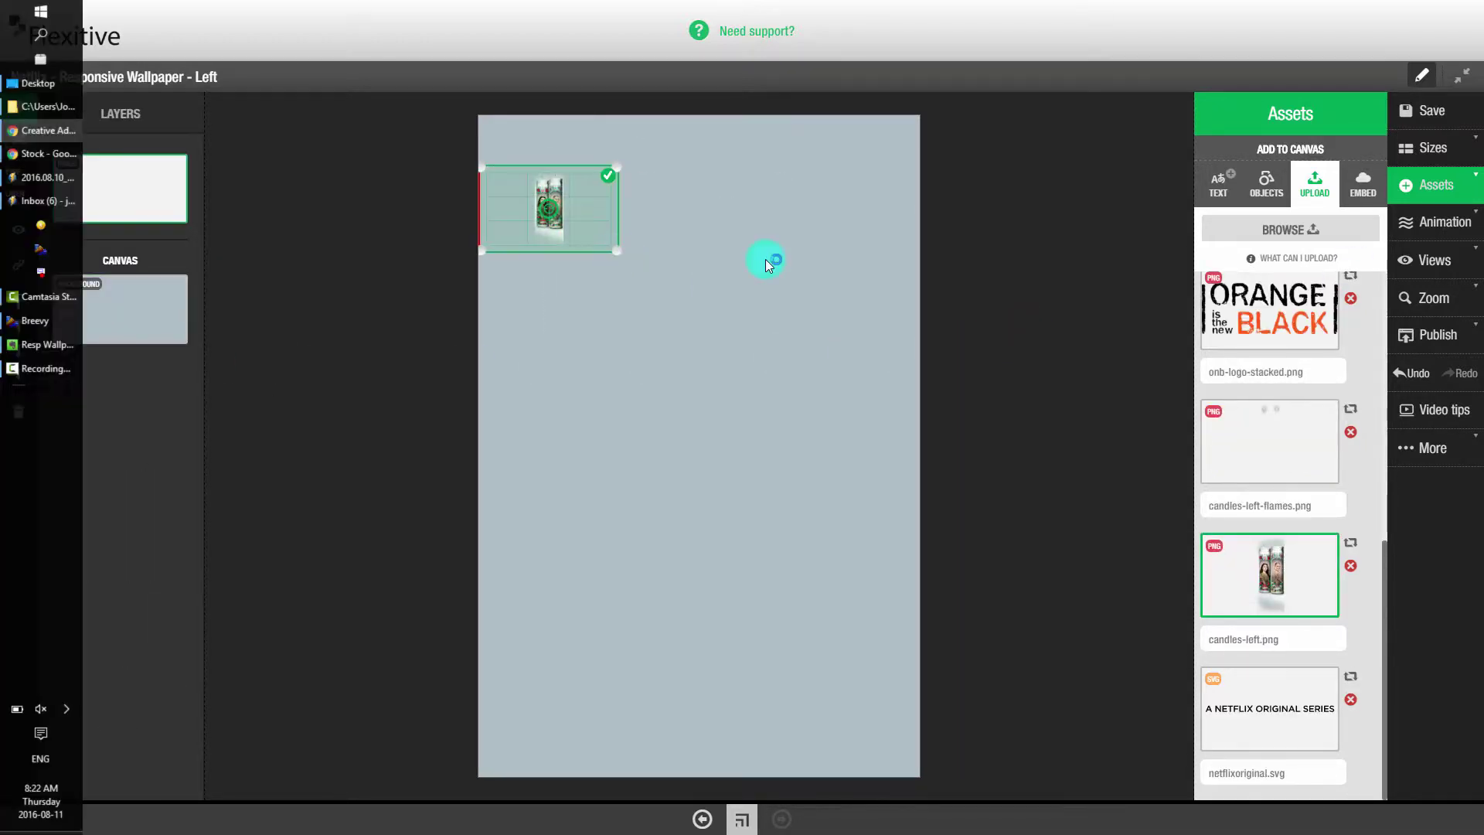
{"action": "left_click_drag", "start_coordinate": [603, 216], "coordinate": [991, 788]}
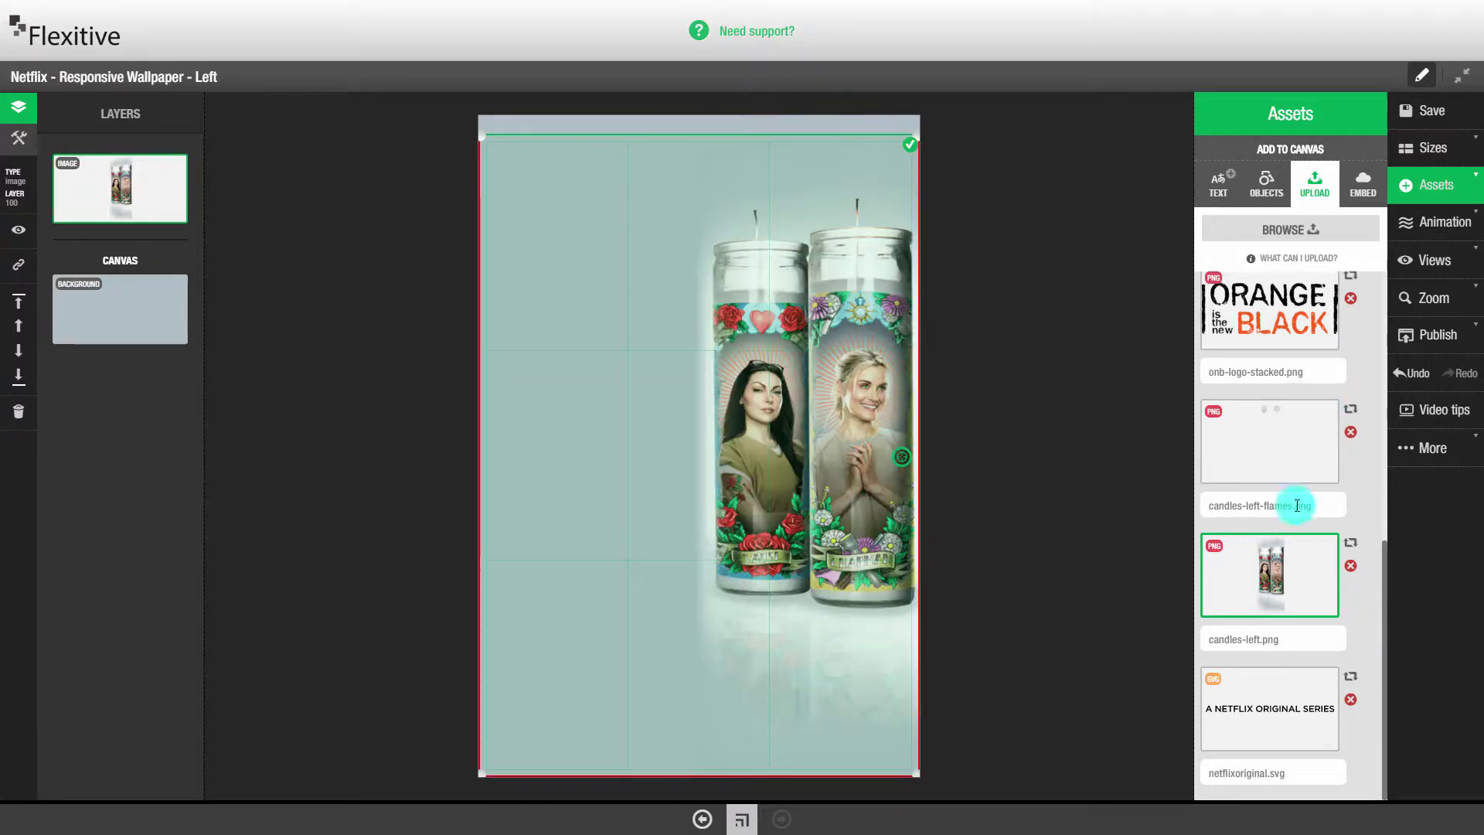
Place the Netflix logo, the "A Netflix Original Series" line, the Orange is the New Black logo and the hashtag beside the candles.
{"action": "scroll", "coordinate": [1295, 503], "scroll_direction": "up", "scroll_amount": 5}
{"action": "left_click_drag", "start_coordinate": [1270, 417], "coordinate": [646, 359]}
{"action": "scroll", "coordinate": [1258, 557], "scroll_direction": "down", "scroll_amount": 5}
{"action": "left_click_drag", "start_coordinate": [1269, 708], "coordinate": [583, 398]}
{"action": "left_click_drag", "start_coordinate": [650, 434], "coordinate": [683, 381]}
{"action": "left_click_drag", "start_coordinate": [1292, 309], "coordinate": [596, 440]}
{"action": "mouse_move", "coordinate": [679, 482]}
{"action": "left_mouse_down"}
{"action": "mouse_move", "coordinate": [662, 483]}
{"action": "mouse_move", "coordinate": [689, 477]}
{"action": "left_mouse_up"}
{"action": "scroll", "coordinate": [1236, 497], "scroll_direction": "up", "scroll_amount": 5}
{"action": "left_click_drag", "start_coordinate": [1270, 721], "coordinate": [699, 542]}
{"action": "left_click_drag", "start_coordinate": [653, 519], "coordinate": [653, 537]}
Select the Netflix logo, series line, title logo and hashtag together and align them on a common vertical centre line.
{"action": "left_click", "coordinate": [669, 340], "text": "shift"}
{"action": "left_click", "coordinate": [674, 374], "text": "shift"}
{"action": "left_click", "coordinate": [650, 456], "text": "shift"}
{"action": "left_click", "coordinate": [651, 538], "text": "shift"}
{"action": "left_click", "coordinate": [18, 138]}
{"action": "left_click", "coordinate": [113, 209]}
{"action": "left_click", "coordinate": [348, 263]}
Place candles-left-flames.png over the candles image and enlarge it so the flames sit on the wicks.
{"action": "scroll", "coordinate": [1252, 456], "scroll_direction": "down", "scroll_amount": 5}
{"action": "left_click_drag", "start_coordinate": [1270, 447], "coordinate": [642, 379]}
{"action": "left_click_drag", "start_coordinate": [802, 623], "coordinate": [975, 785]}
{"action": "left_click", "coordinate": [961, 788]}
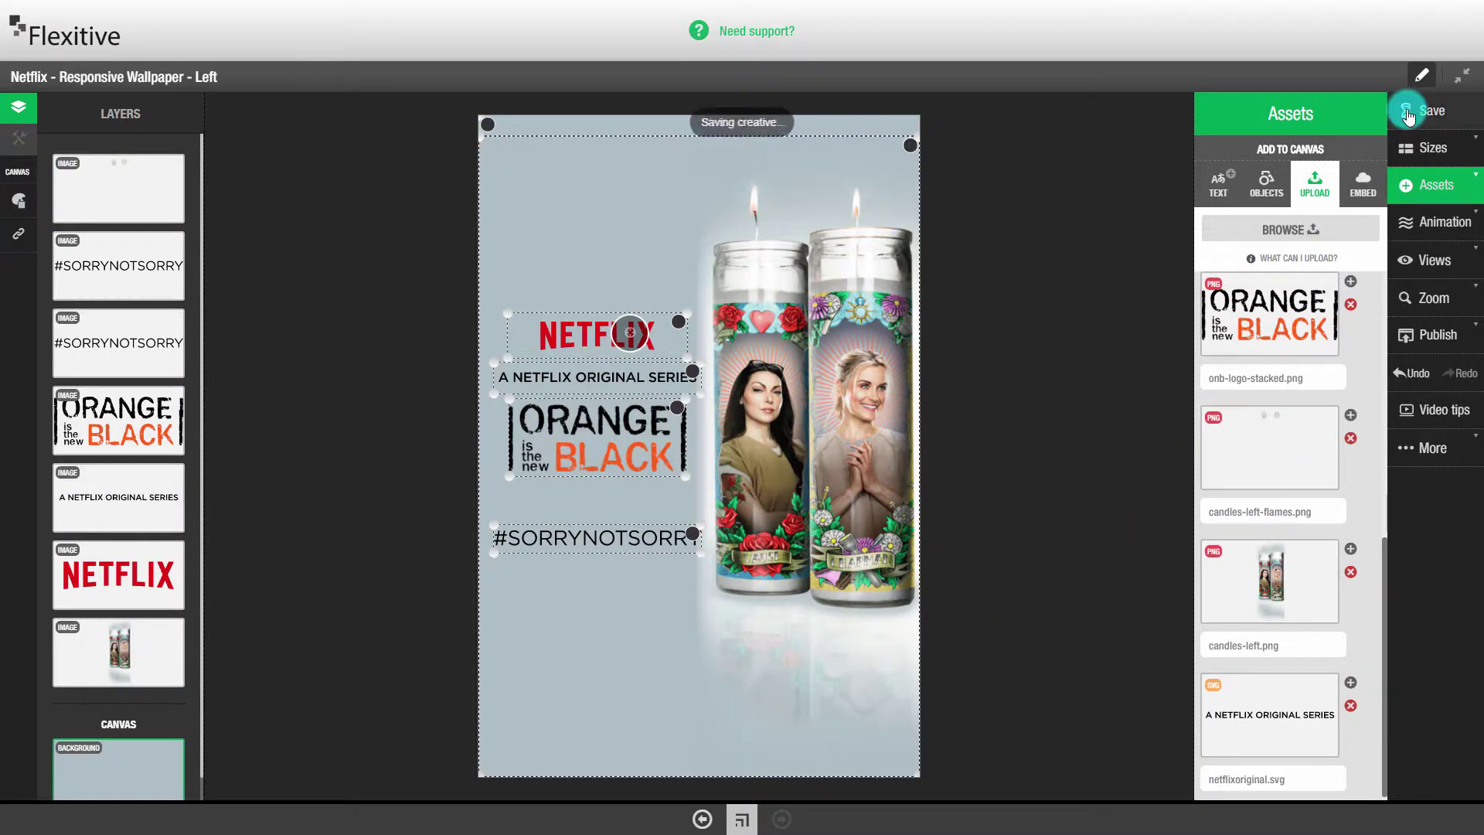
Create the 1:2 size, moving the Netflix logo, series line and title logo above the candles and the hashtag below them.
{"action": "left_click", "coordinate": [1429, 146]}
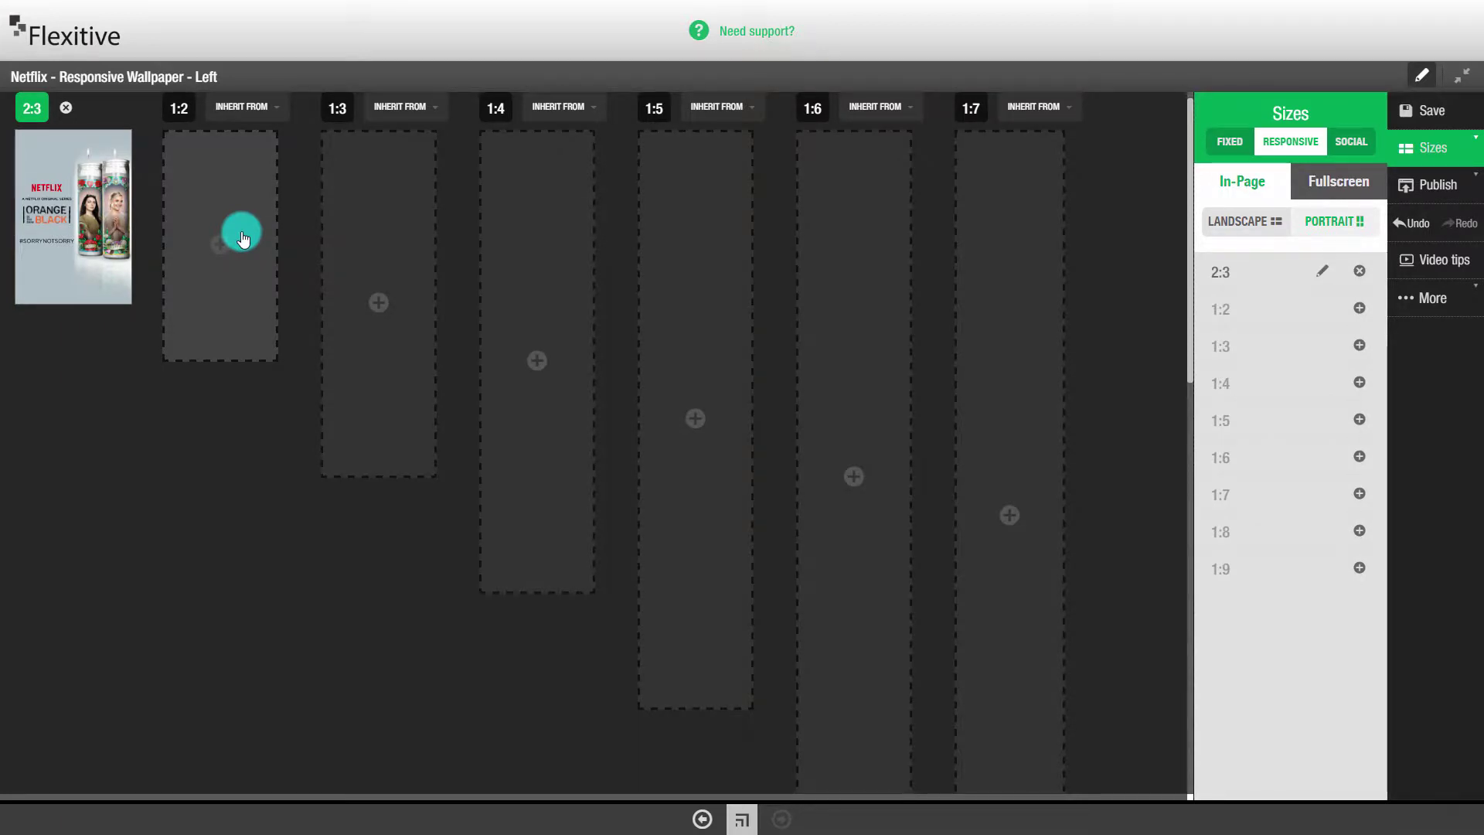
{"action": "left_click", "coordinate": [242, 238]}
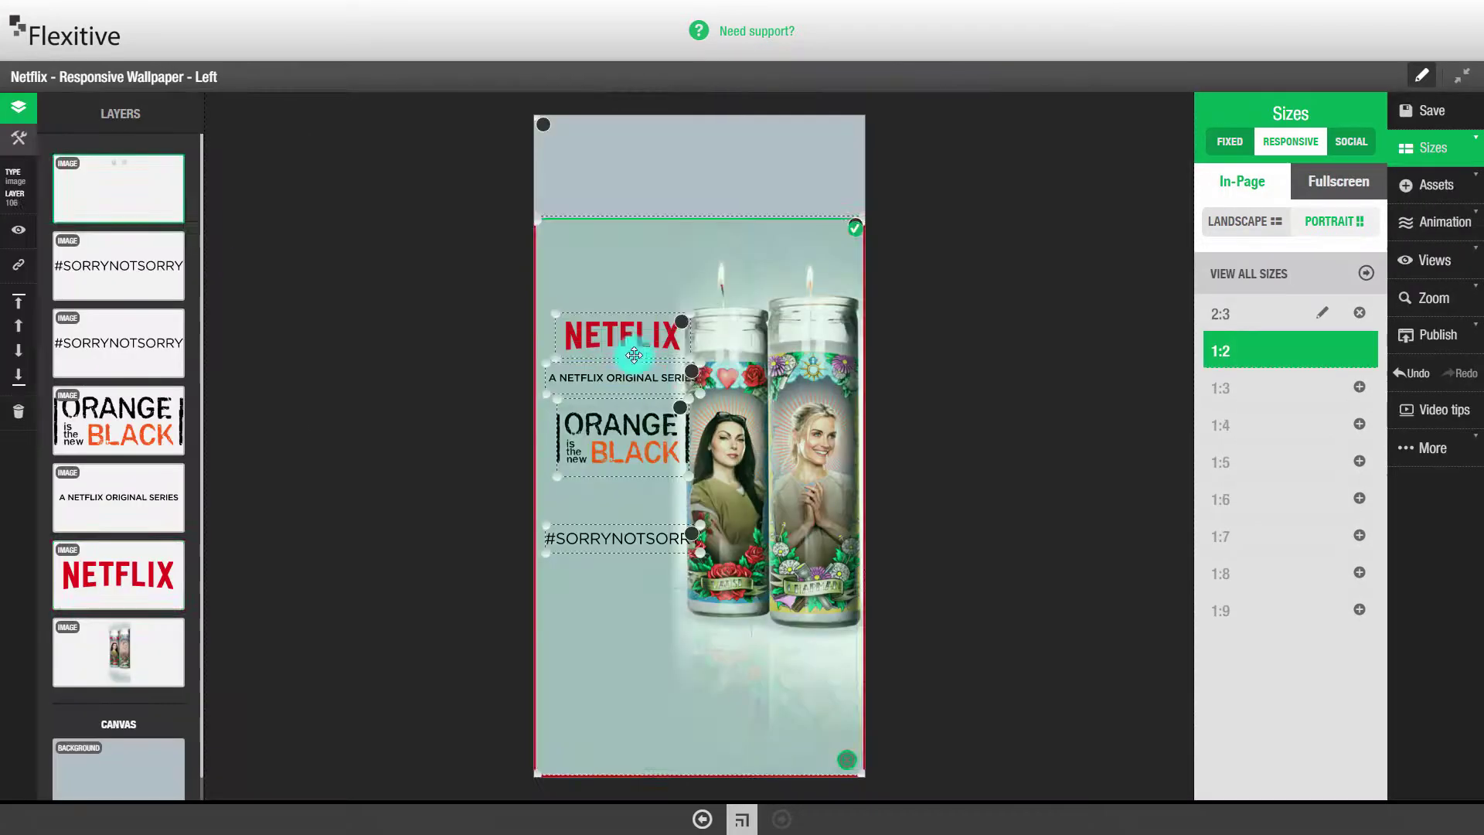
{"action": "left_click", "coordinate": [632, 347]}
{"action": "left_click", "coordinate": [689, 401]}
{"action": "left_click", "coordinate": [827, 142]}
{"action": "left_click_drag", "start_coordinate": [689, 400], "coordinate": [812, 239]}
{"action": "left_click", "coordinate": [830, 252]}
{"action": "left_click", "coordinate": [773, 172], "text": "shift"}
{"action": "left_click_drag", "start_coordinate": [773, 172], "coordinate": [778, 170]}
{"action": "left_click_drag", "start_coordinate": [638, 544], "coordinate": [790, 676]}
{"action": "left_click", "coordinate": [982, 558]}
Create the 1:3 size, repositioning and enlarging the logo group above the candles and adjusting the hashtag below them.
{"action": "left_click", "coordinate": [1249, 273]}
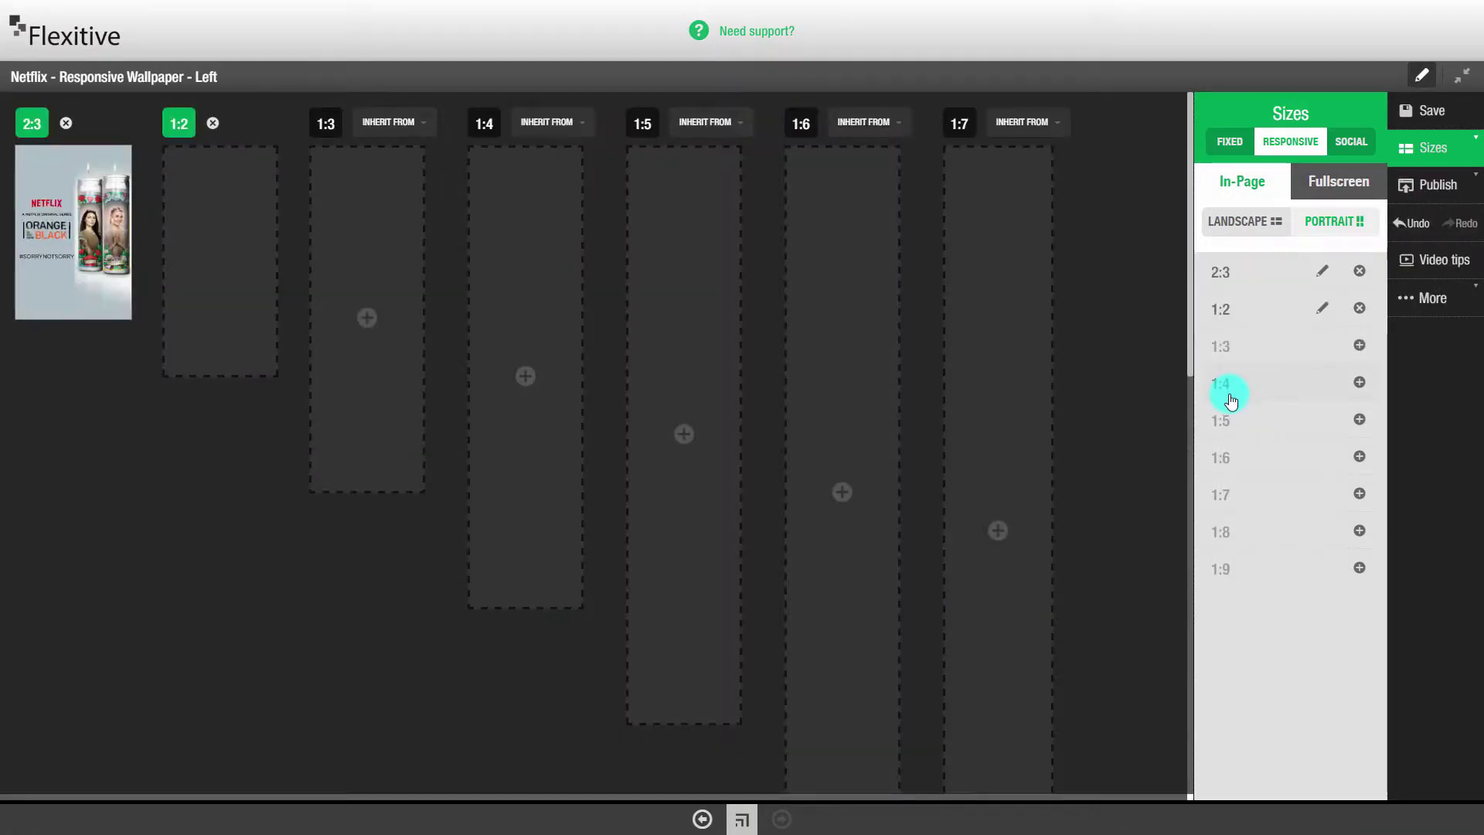
{"action": "left_click", "coordinate": [413, 354]}
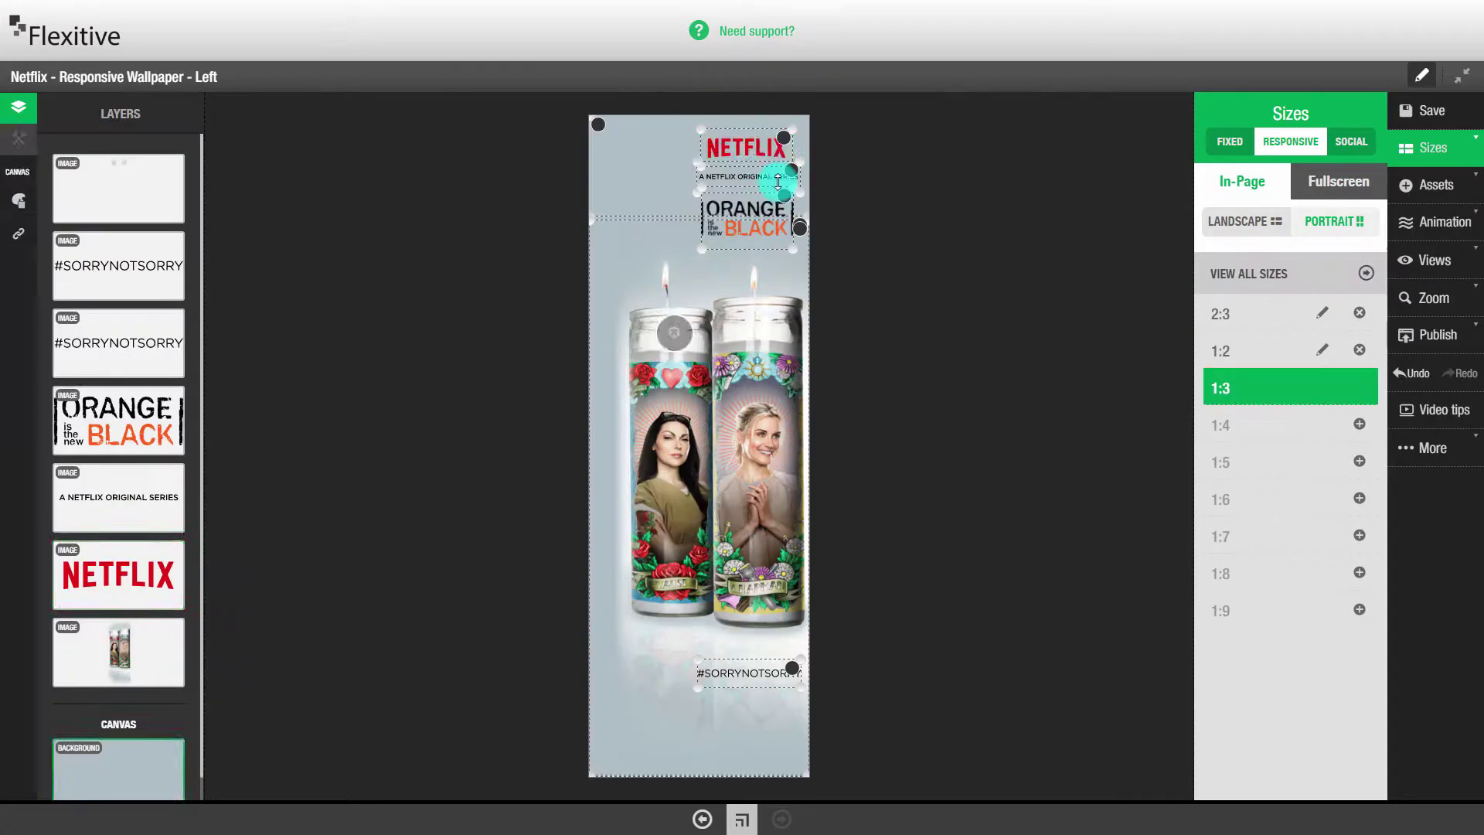
{"action": "left_click", "coordinate": [785, 173], "text": "shift"}
{"action": "left_click_drag", "start_coordinate": [785, 172], "coordinate": [747, 166]}
{"action": "left_click_drag", "start_coordinate": [758, 242], "coordinate": [796, 255]}
{"action": "left_click_drag", "start_coordinate": [772, 249], "coordinate": [765, 239]}
{"action": "left_click_drag", "start_coordinate": [696, 686], "coordinate": [645, 697]}
{"action": "left_click", "coordinate": [922, 549]}
Create the 1:4 size, centring and enlarging the logo group above the candles and the hashtag below them.
{"action": "left_click", "coordinate": [544, 397]}
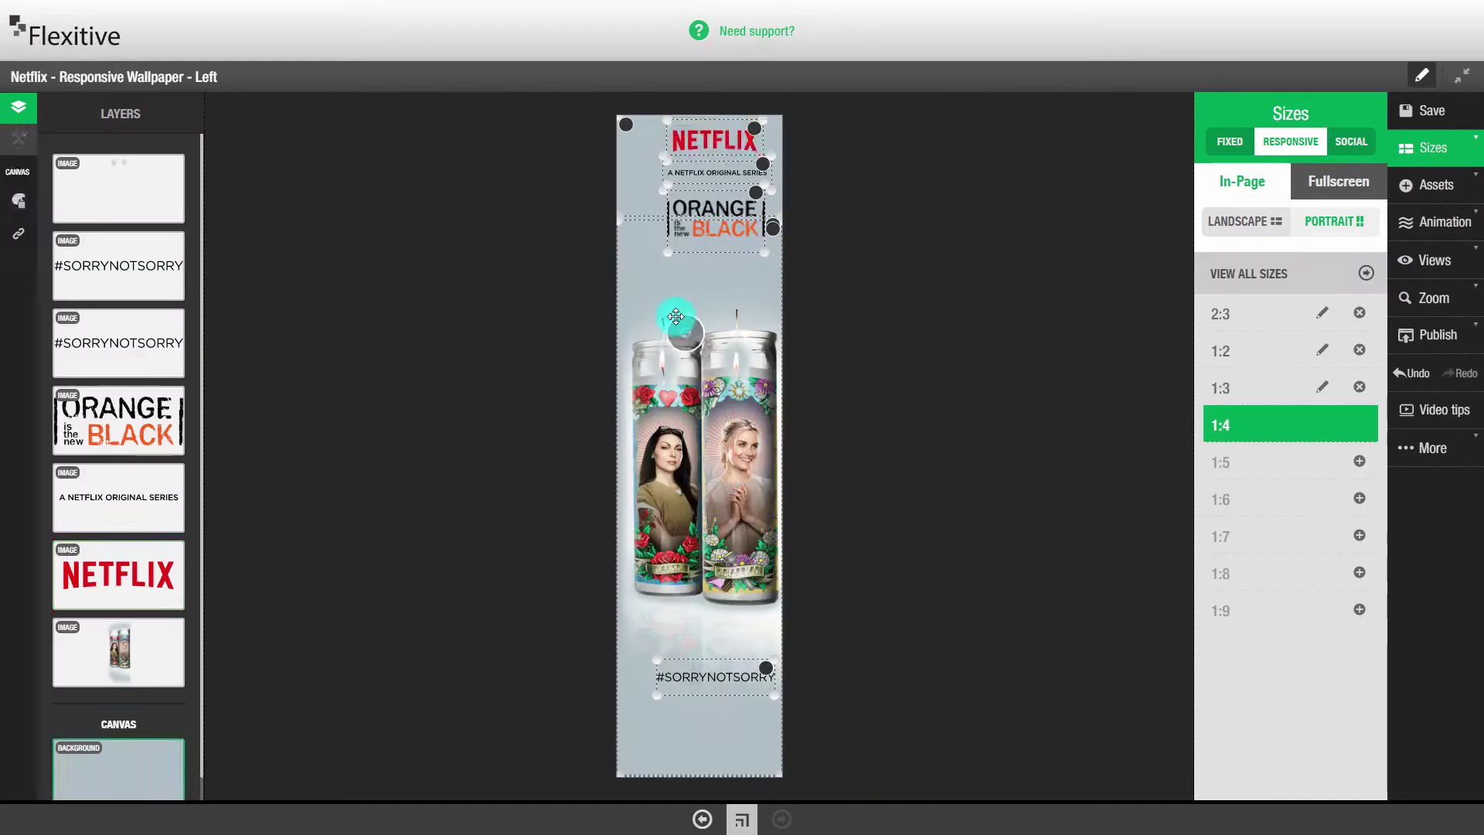
{"action": "left_click", "coordinate": [700, 147]}
{"action": "left_click", "coordinate": [704, 180], "text": "shift"}
{"action": "left_click", "coordinate": [717, 225], "text": "shift"}
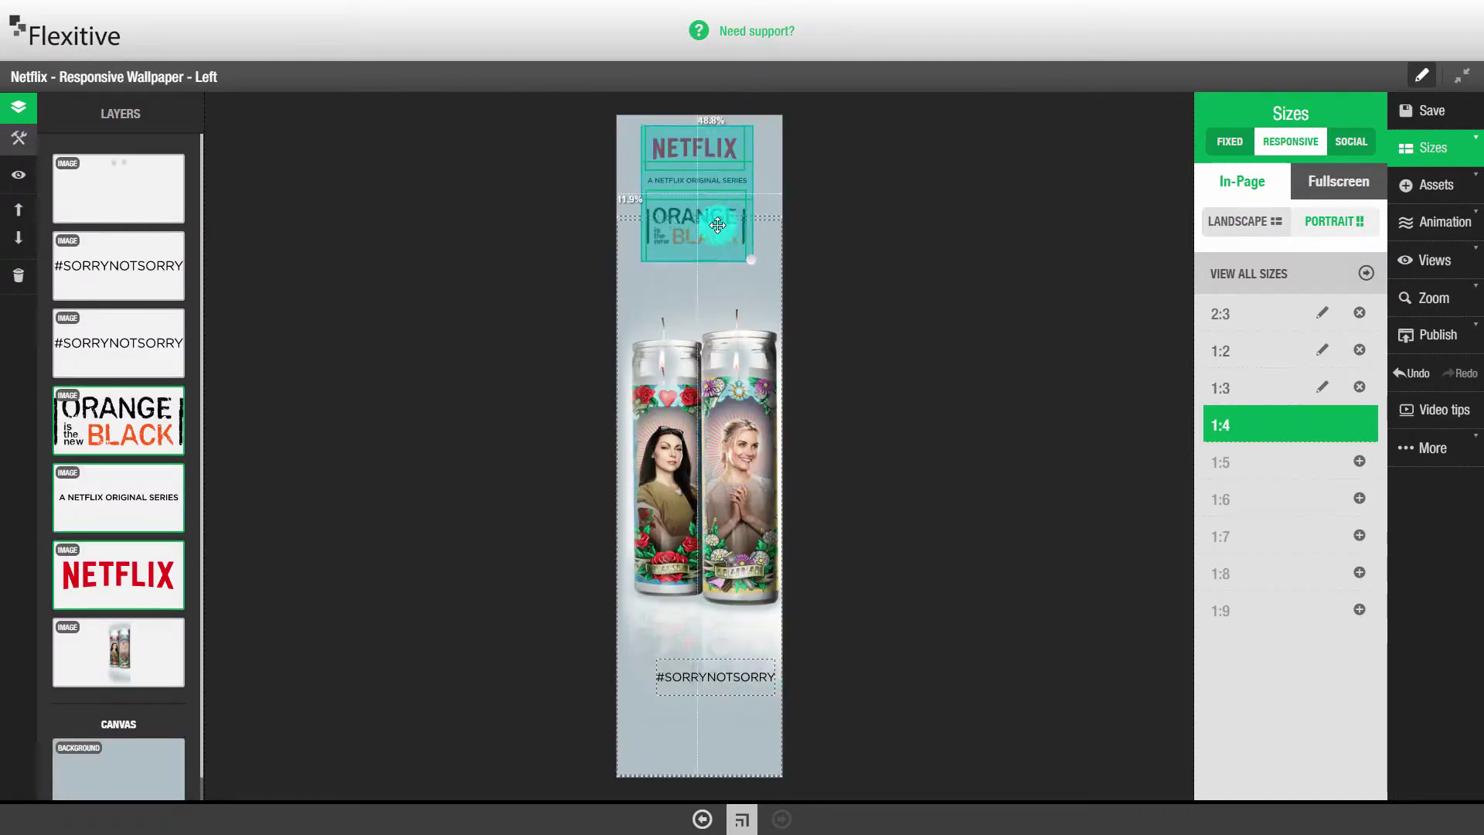
{"action": "left_click_drag", "start_coordinate": [717, 225], "coordinate": [717, 230]}
{"action": "mouse_move", "coordinate": [751, 265]}
{"action": "left_mouse_down"}
{"action": "mouse_move", "coordinate": [770, 265]}
{"action": "mouse_move", "coordinate": [746, 243]}
{"action": "left_mouse_up"}
{"action": "left_click", "coordinate": [776, 225]}
{"action": "left_click_drag", "start_coordinate": [619, 217], "coordinate": [613, 120]}
{"action": "left_click", "coordinate": [1020, 404]}
{"action": "left_click_drag", "start_coordinate": [754, 677], "coordinate": [721, 672]}
{"action": "left_click_drag", "start_coordinate": [726, 683], "coordinate": [751, 698]}
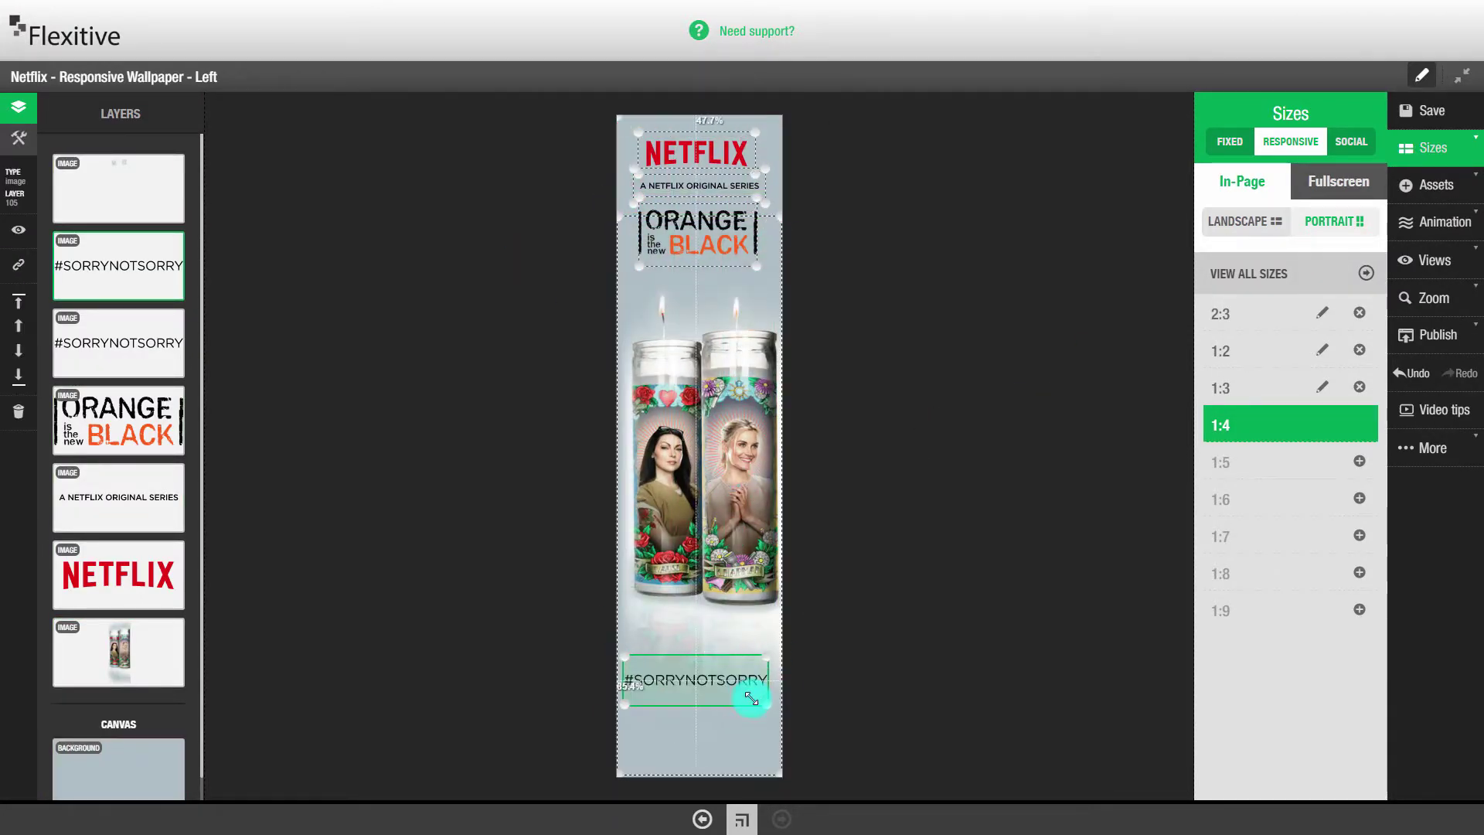
Create the 1:5 portrait size.
{"action": "left_click", "coordinate": [1271, 460]}
{"action": "left_click", "coordinate": [606, 265]}
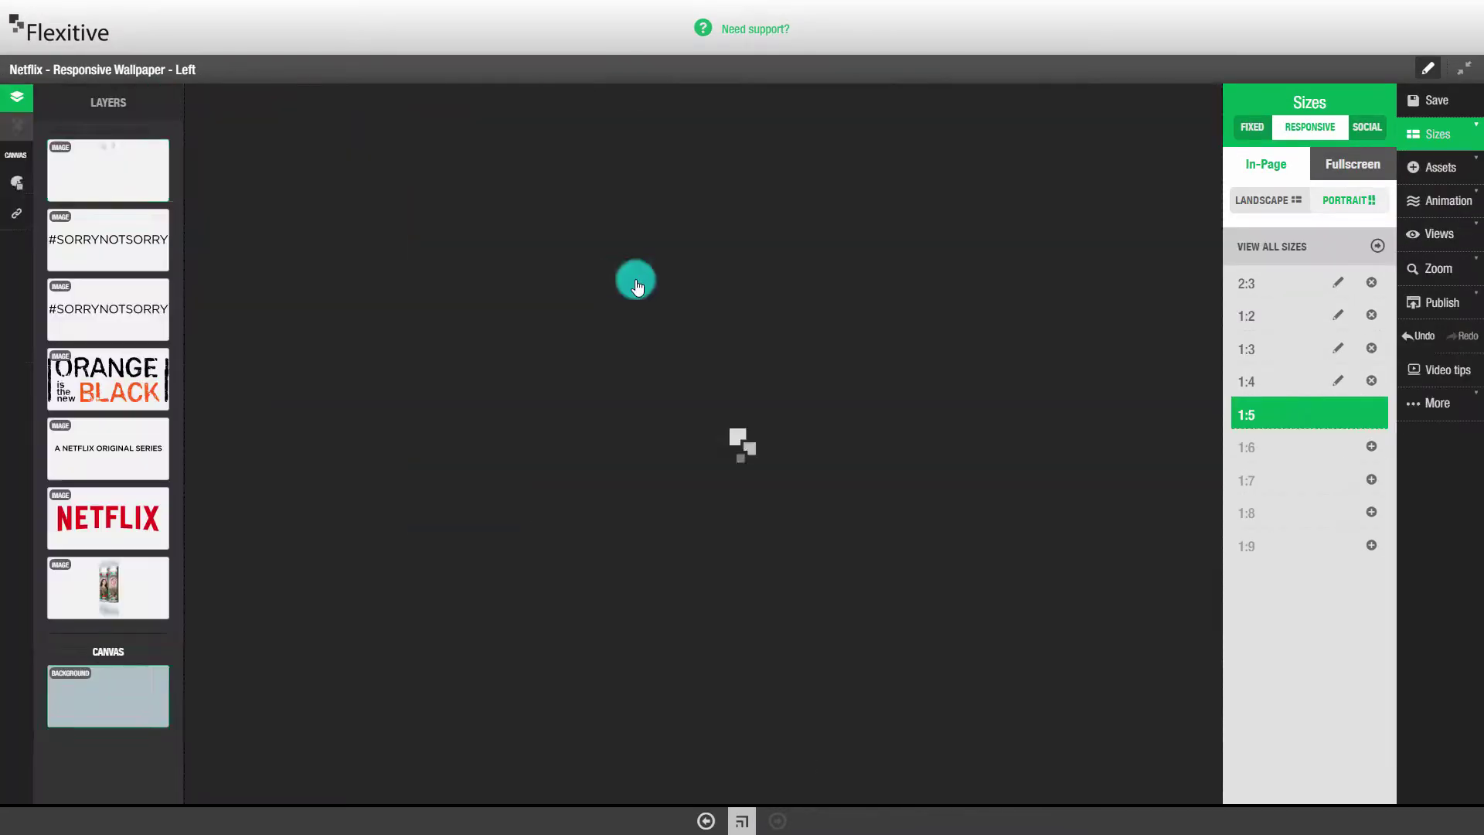
{"action": "left_click", "coordinate": [732, 489]}
Create the 1:6 size and set the candles image to Fill its element area.
{"action": "left_click", "coordinate": [1270, 447]}
{"action": "left_click", "coordinate": [736, 364]}
{"action": "left_click", "coordinate": [727, 464]}
{"action": "left_click", "coordinate": [23, 129]}
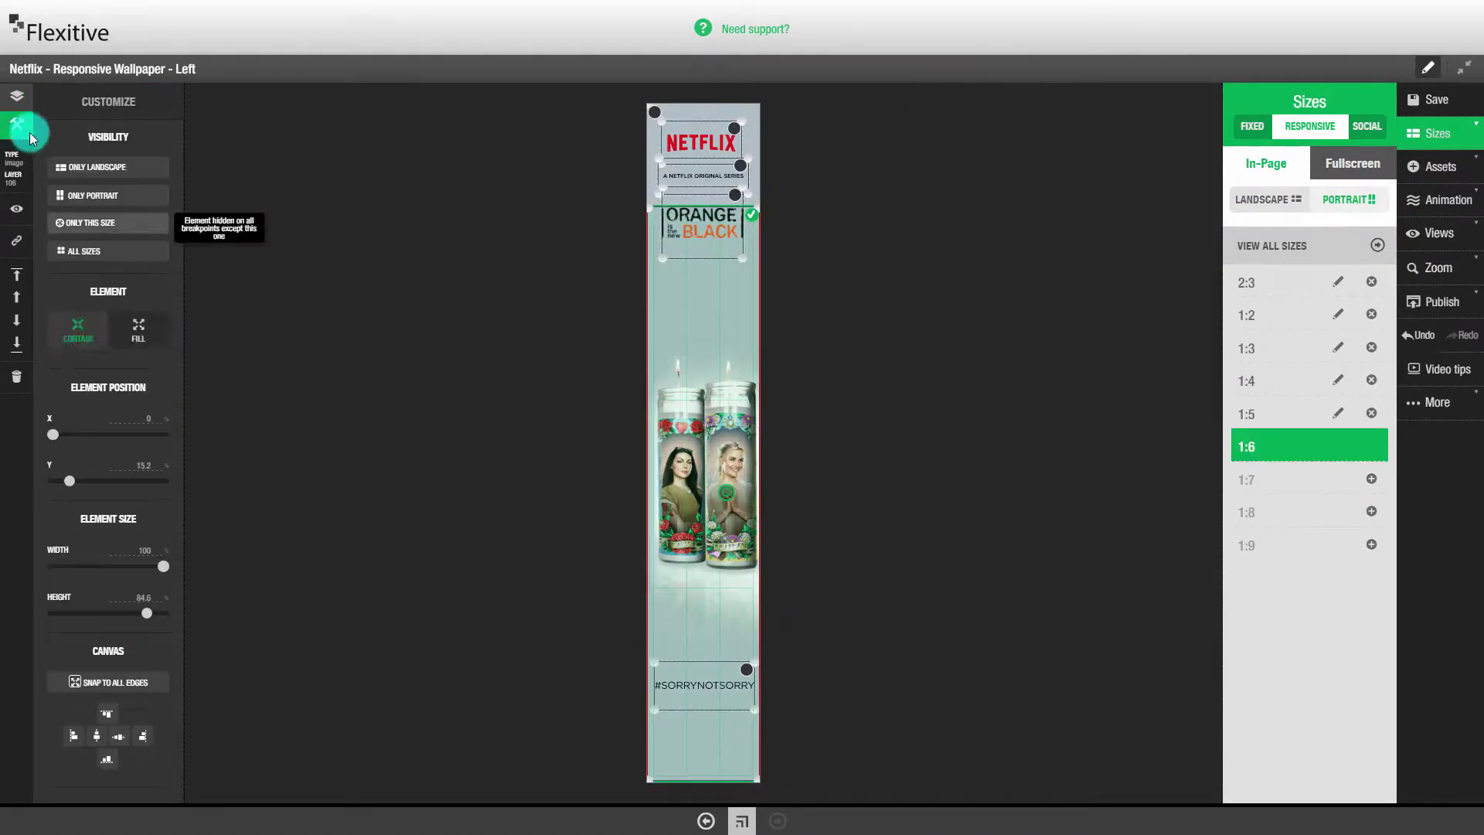
{"action": "left_click", "coordinate": [17, 96]}
{"action": "left_click", "coordinate": [108, 588]}
{"action": "left_click", "coordinate": [17, 124]}
{"action": "left_click", "coordinate": [140, 331]}
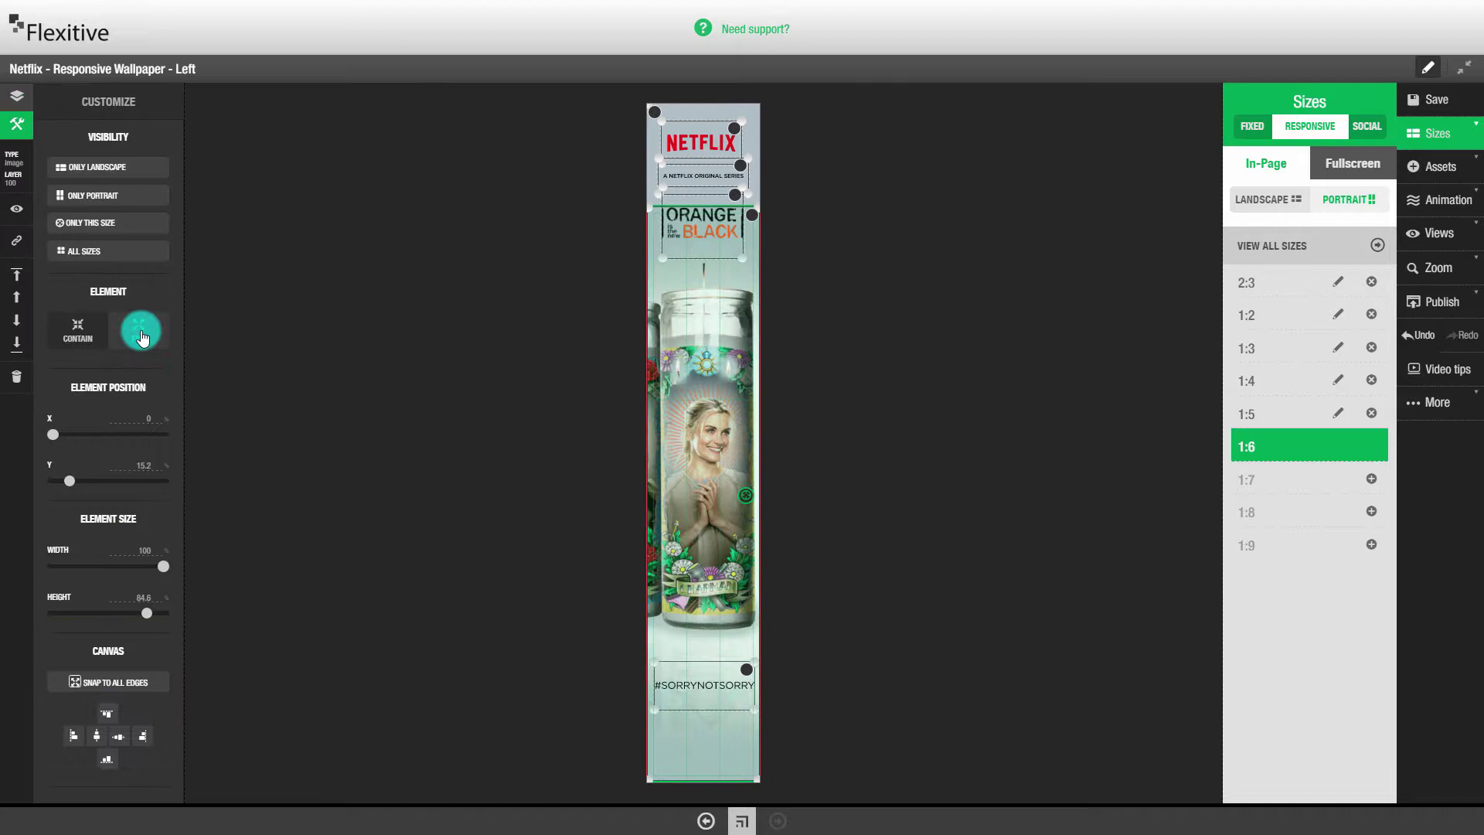
Set the candle flames image to Fill in the 1:6 layout.
{"action": "left_click", "coordinate": [17, 96]}
{"action": "left_click", "coordinate": [146, 159]}
{"action": "left_click", "coordinate": [140, 331]}
{"action": "left_click", "coordinate": [1056, 364]}
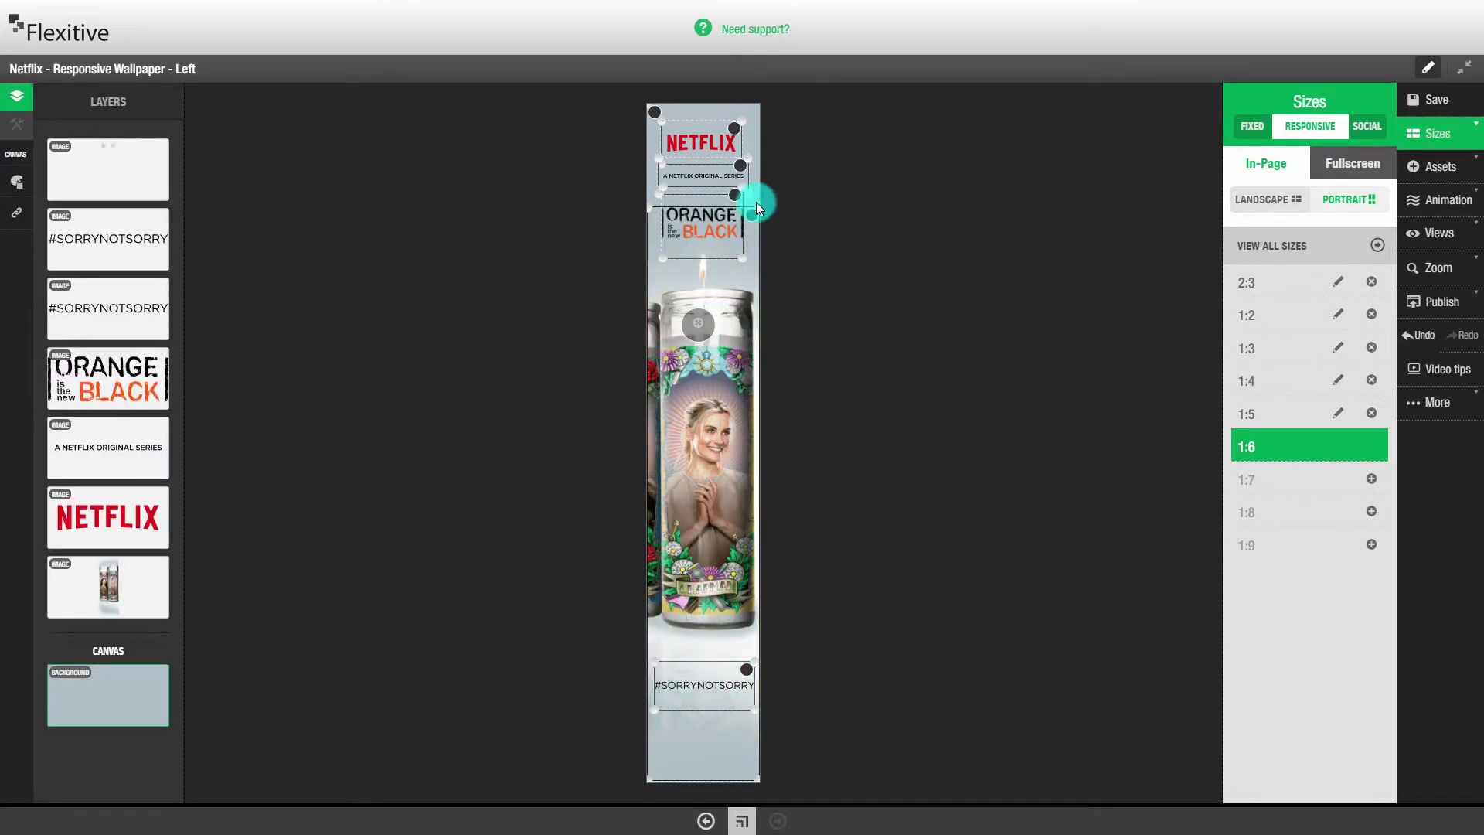
Create the 1:7 and 1:8 sizes and shrink the candle artwork downward in the 1:8 layout.
{"action": "left_click", "coordinate": [1295, 243]}
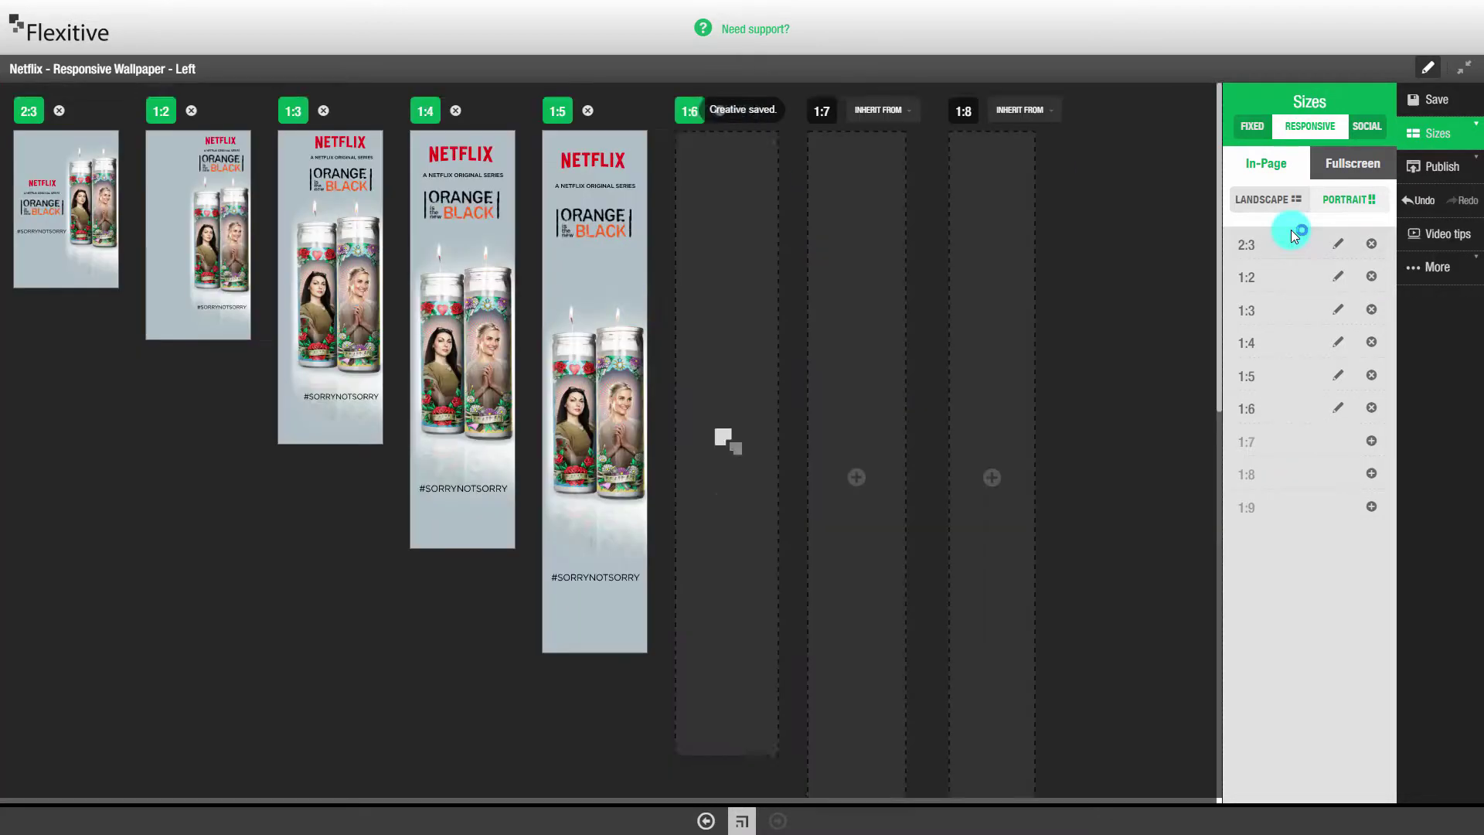
{"action": "left_click", "coordinate": [855, 374]}
{"action": "key", "text": "ctrl+minus"}
{"action": "left_click", "coordinate": [837, 342]}
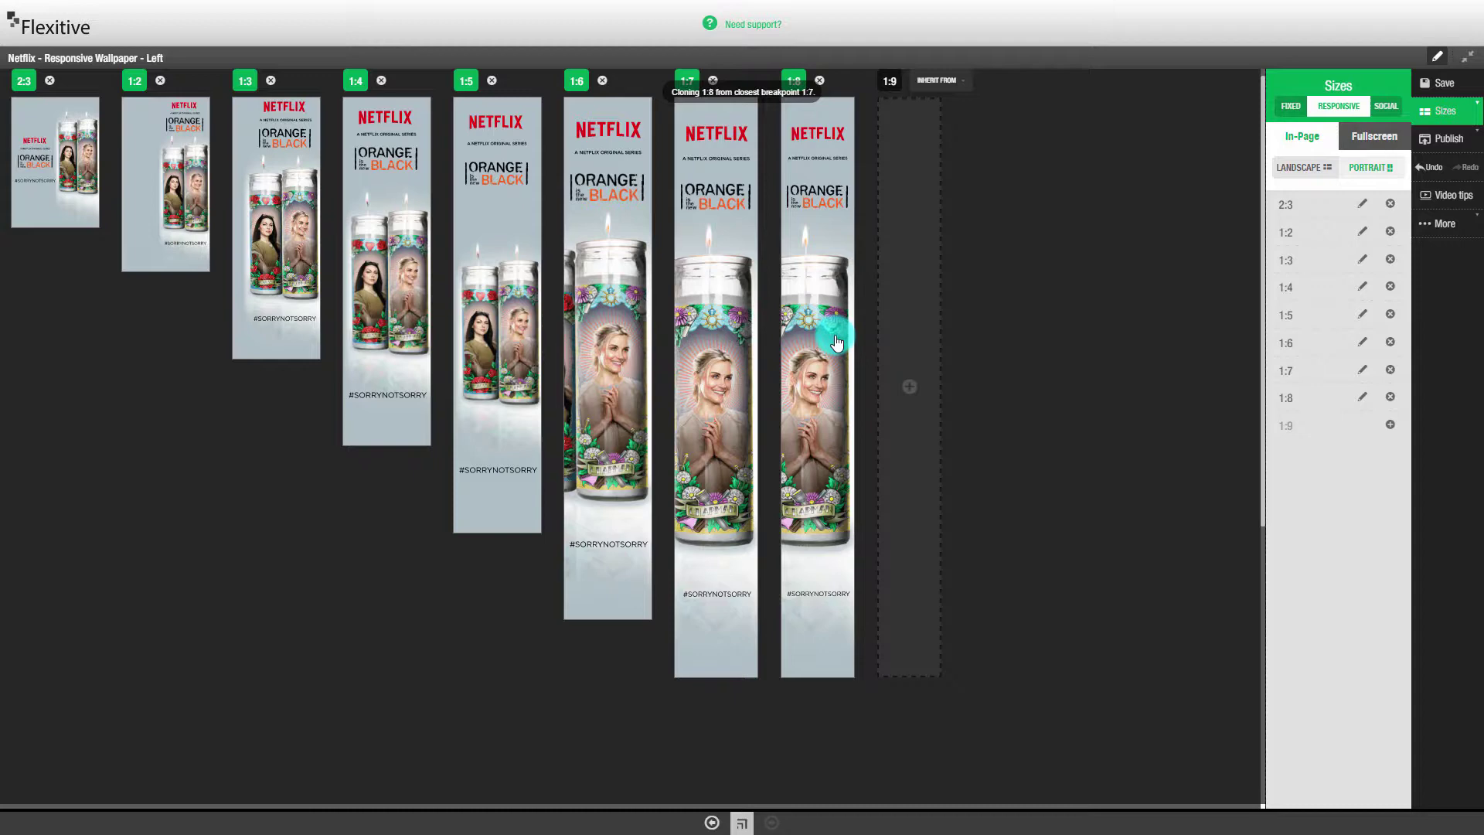
{"action": "left_click", "coordinate": [837, 343]}
{"action": "left_click_drag", "start_coordinate": [750, 255], "coordinate": [750, 315]}
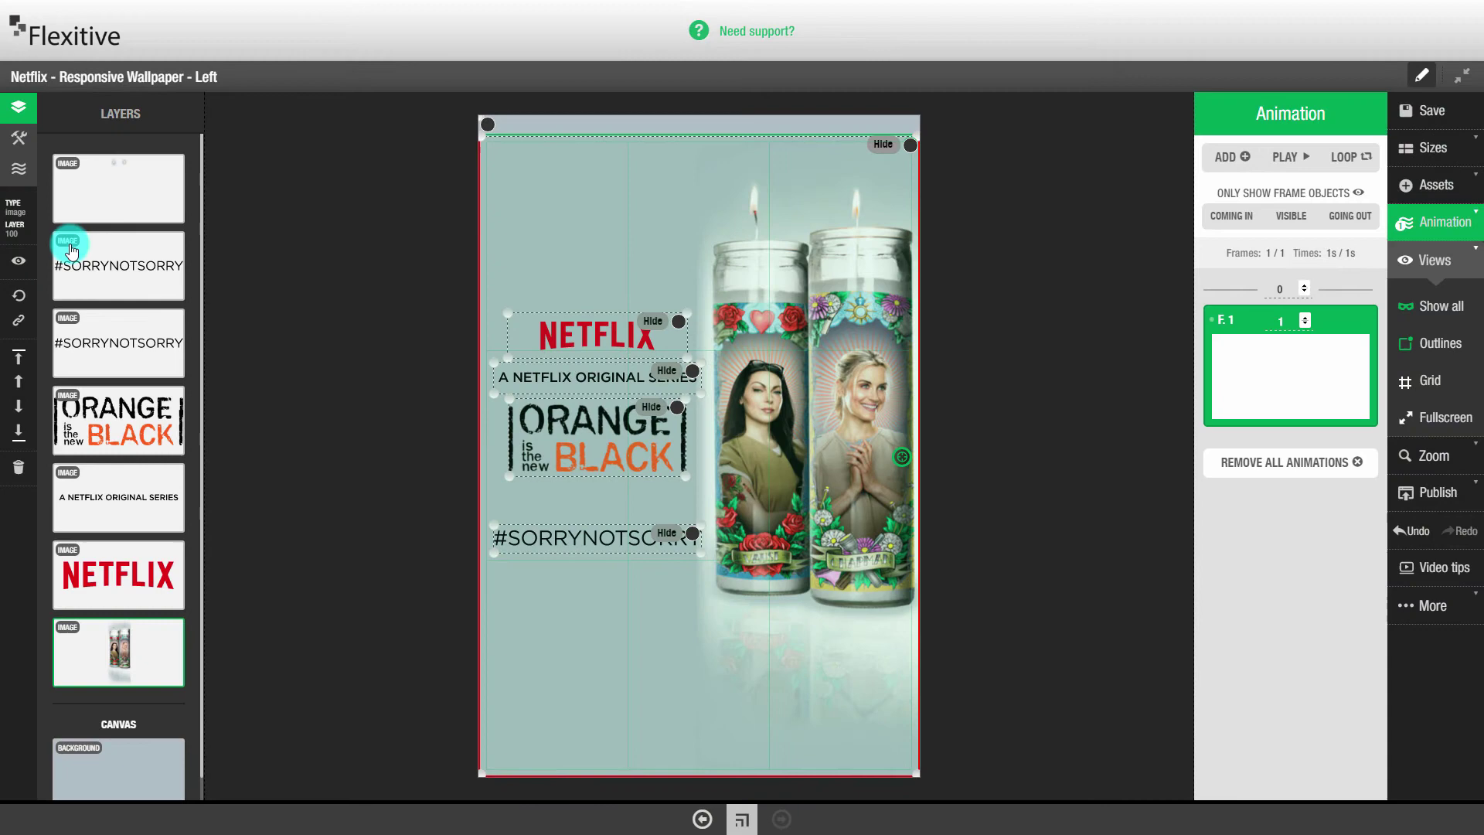
In frame 1 of the 2:3 layout, apply Fade In to the candles image and Puff In to the Netflix logo.
{"action": "left_click", "coordinate": [31, 168]}
{"action": "left_click", "coordinate": [113, 231]}
{"action": "left_click", "coordinate": [678, 321]}
{"action": "scroll", "coordinate": [109, 511], "scroll_direction": "down", "scroll_amount": 9}
{"action": "left_click", "coordinate": [109, 648]}
Apply the Fade In animation to the series line, the Orange is the New Black logo and the hashtag in frame 1.
{"action": "left_click", "coordinate": [689, 371]}
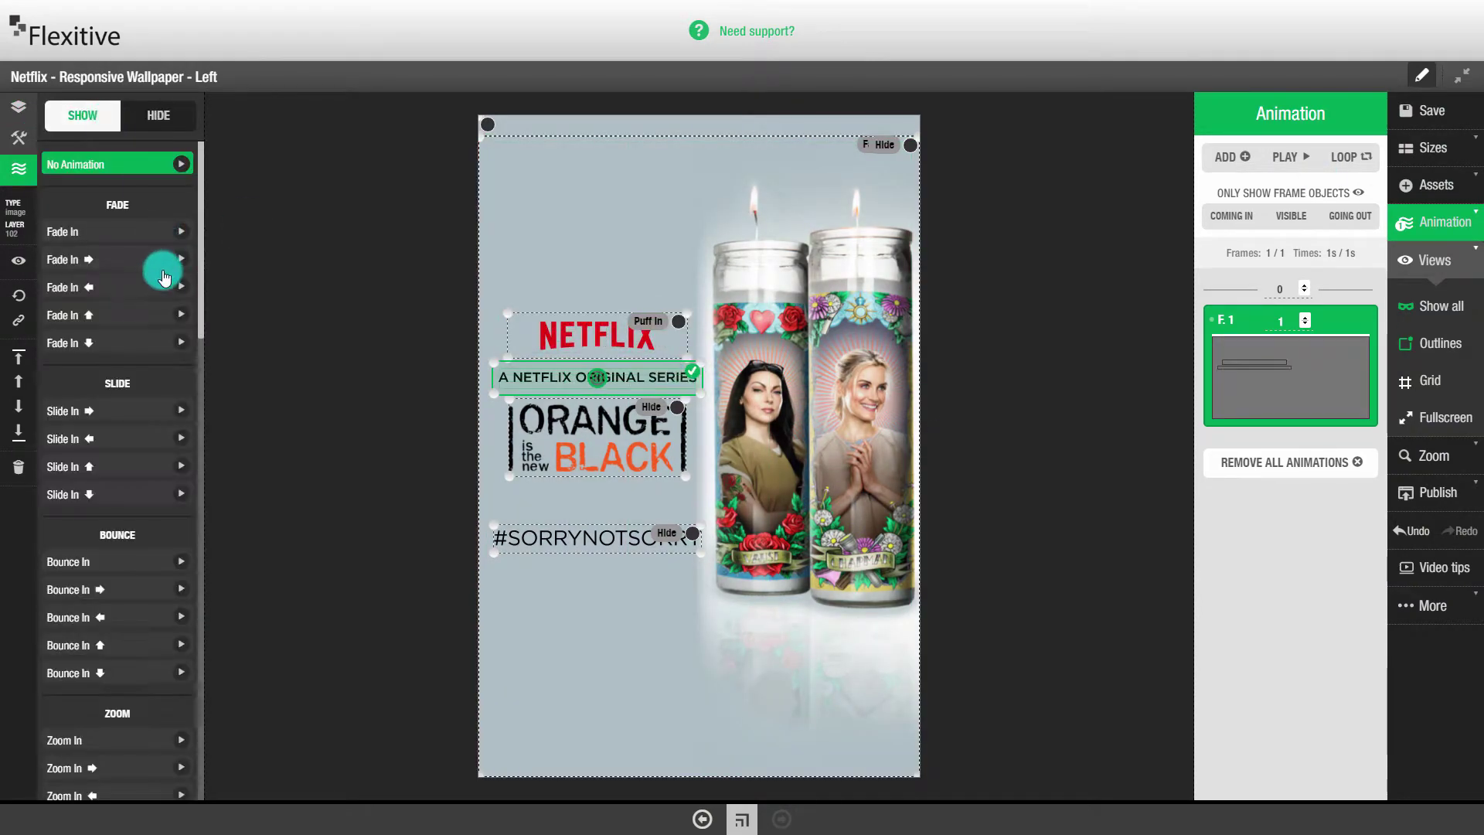
{"action": "left_click", "coordinate": [113, 232]}
{"action": "left_click", "coordinate": [677, 407]}
{"action": "left_click", "coordinate": [82, 115]}
{"action": "left_click", "coordinate": [113, 232]}
{"action": "left_click", "coordinate": [693, 534]}
{"action": "left_click", "coordinate": [81, 115]}
{"action": "left_click", "coordinate": [114, 231]}
Add frames 2 and 3, show the candle flames in frame 2 and apply the Flash emphasis to them in frame 3.
{"action": "left_click", "coordinate": [1228, 158]}
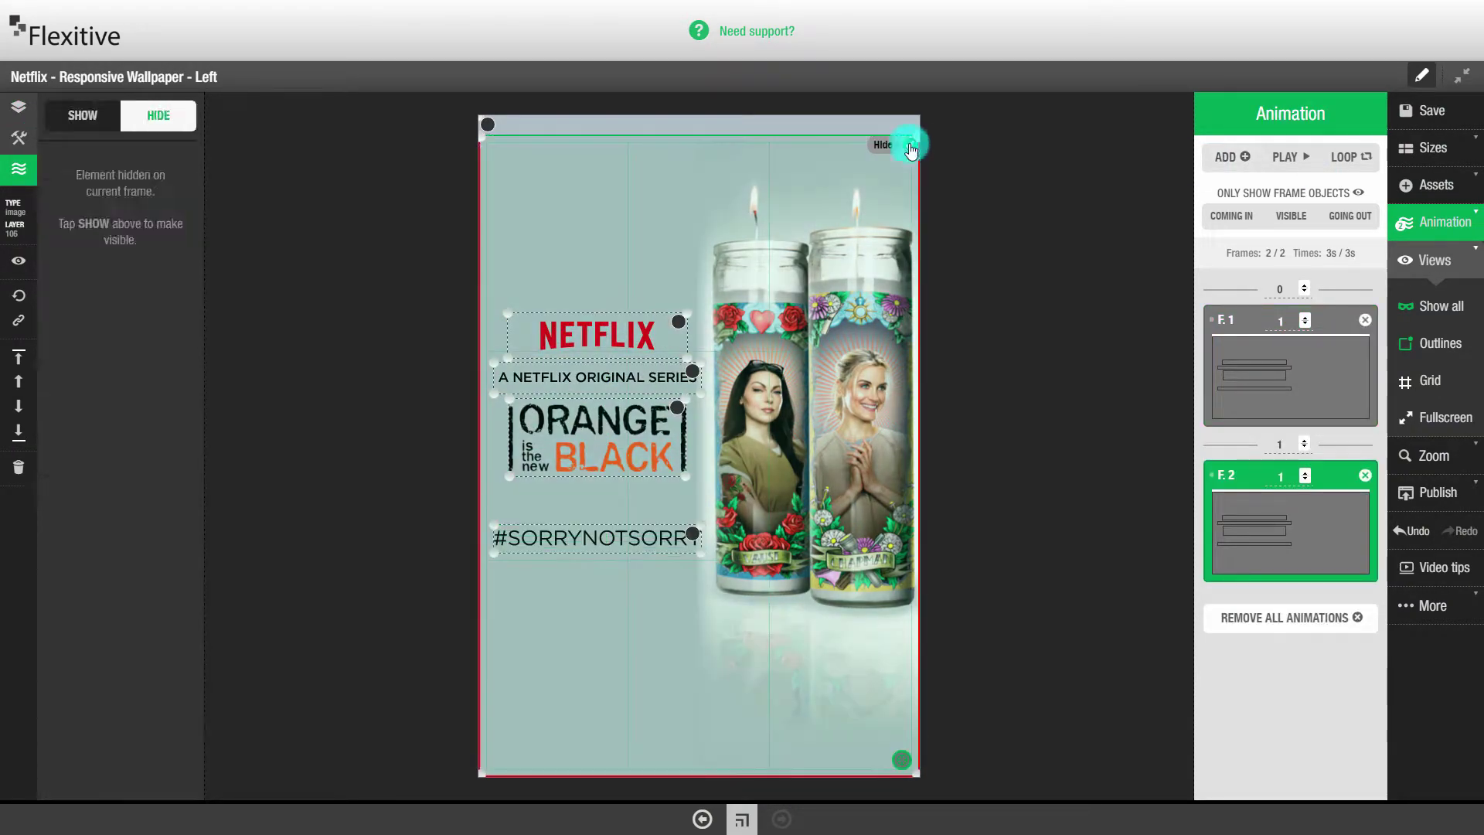
{"action": "left_click", "coordinate": [83, 115]}
{"action": "left_click", "coordinate": [1232, 157]}
{"action": "scroll", "coordinate": [154, 494], "scroll_direction": "down", "scroll_amount": 15}
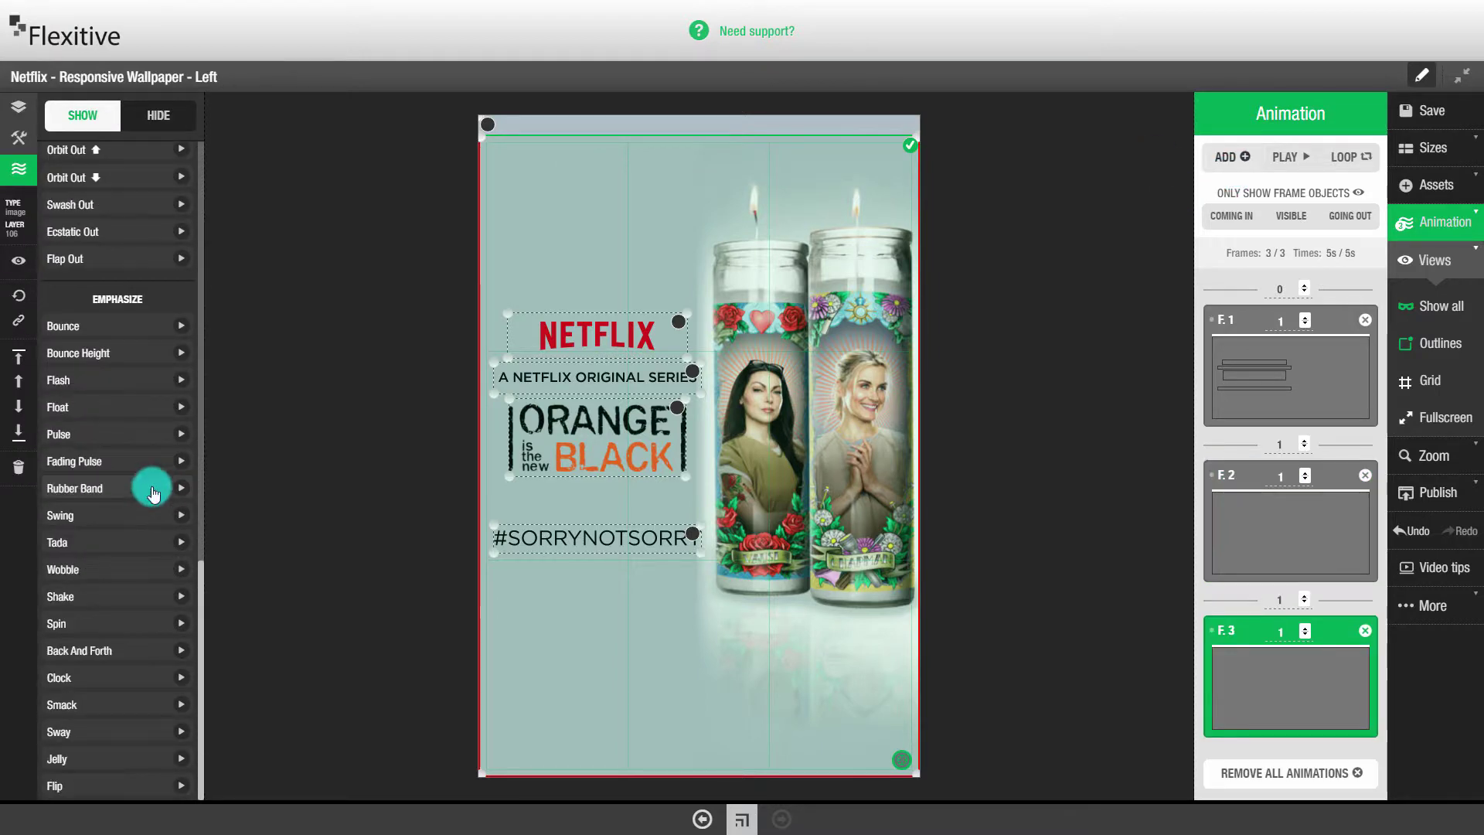
{"action": "left_click", "coordinate": [109, 380]}
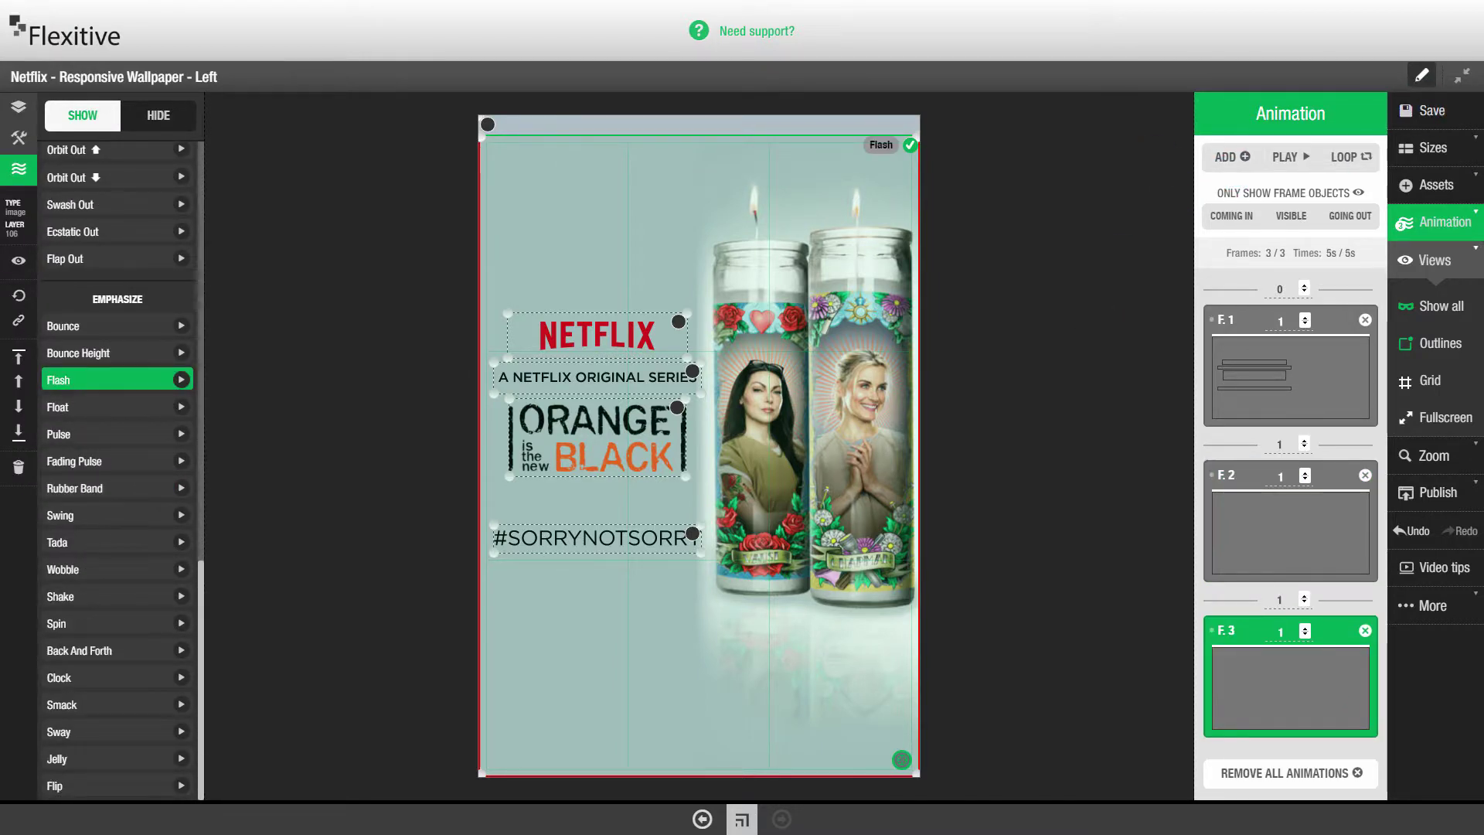
Preview the animation across all portrait sizes, first for the left wallpaper creative and again for the right one.
{"action": "left_click", "coordinate": [1433, 148]}
{"action": "left_click", "coordinate": [1293, 272]}
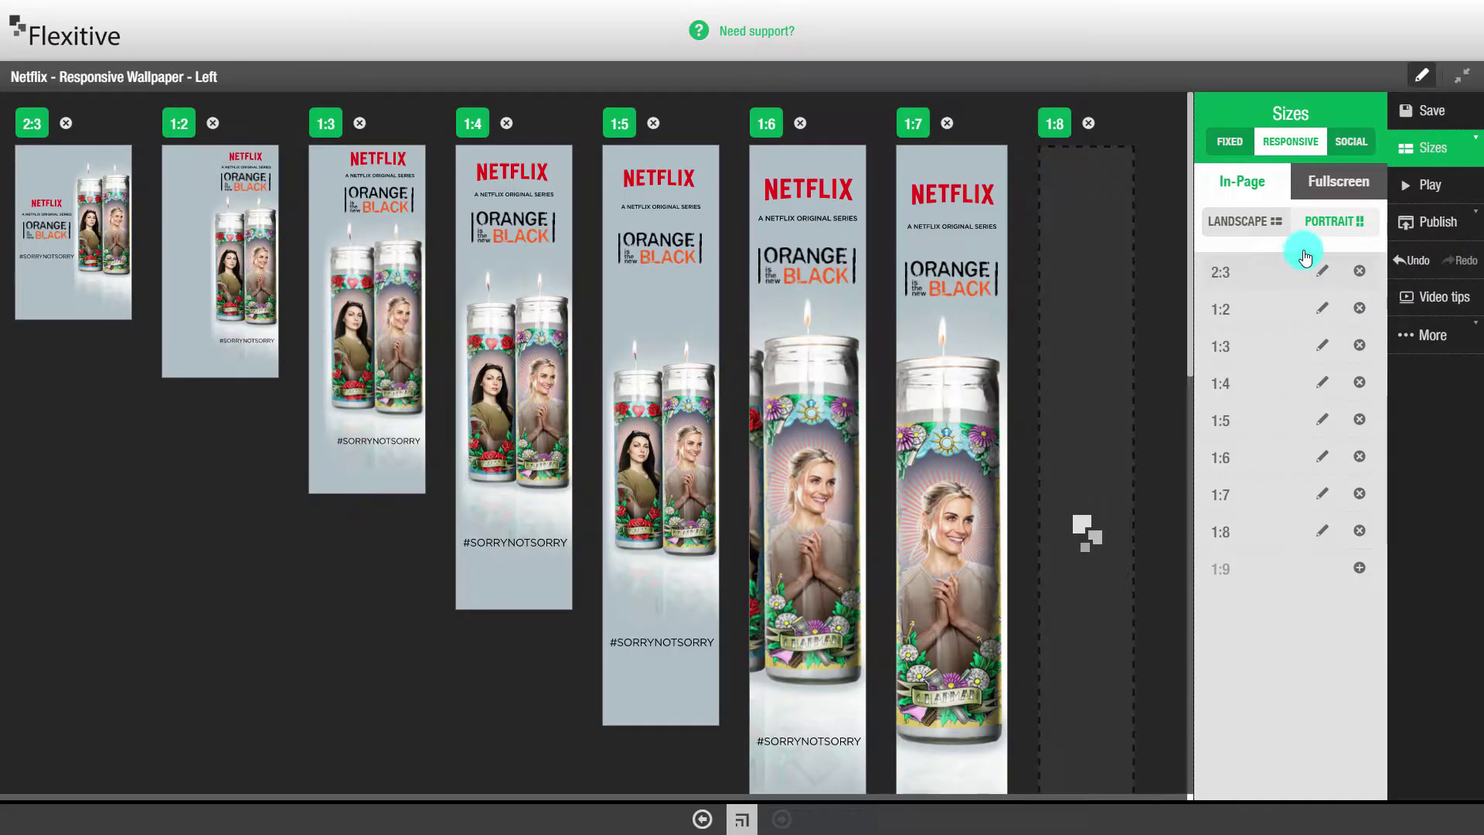
{"action": "key", "text": "ctrl+minus"}
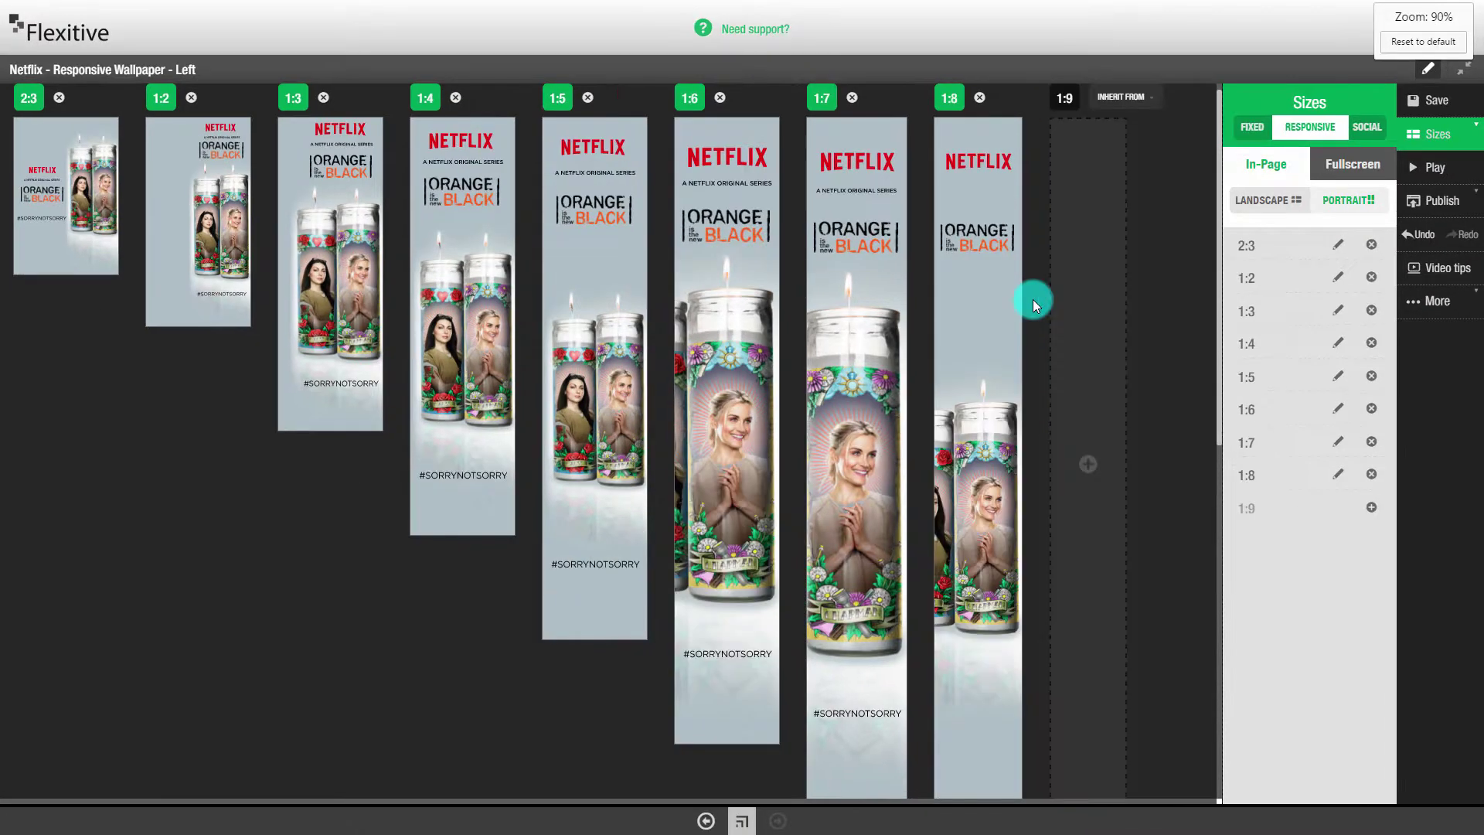
{"action": "left_click", "coordinate": [1414, 175]}
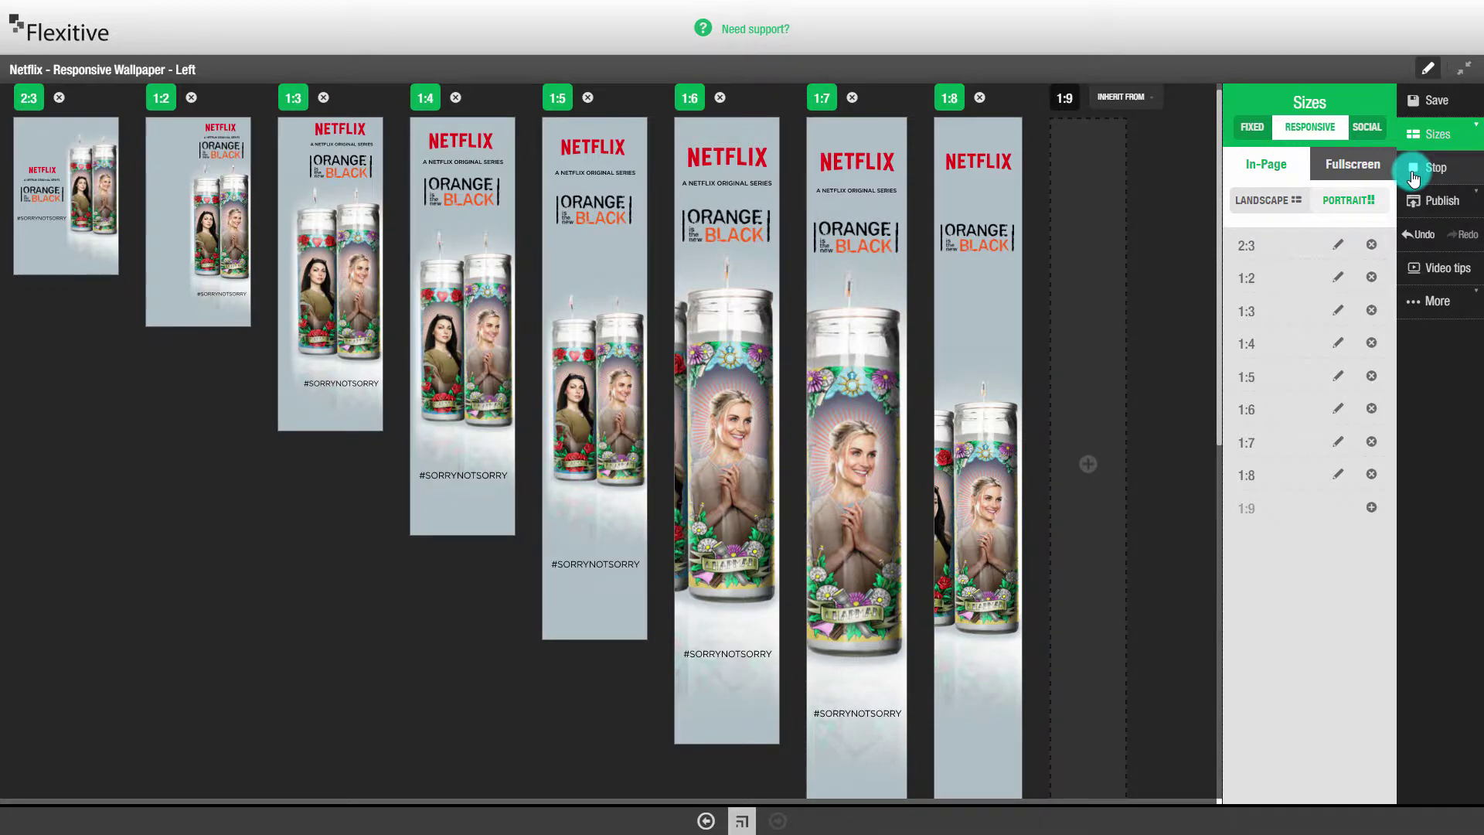
{"action": "left_click", "coordinate": [1414, 175]}
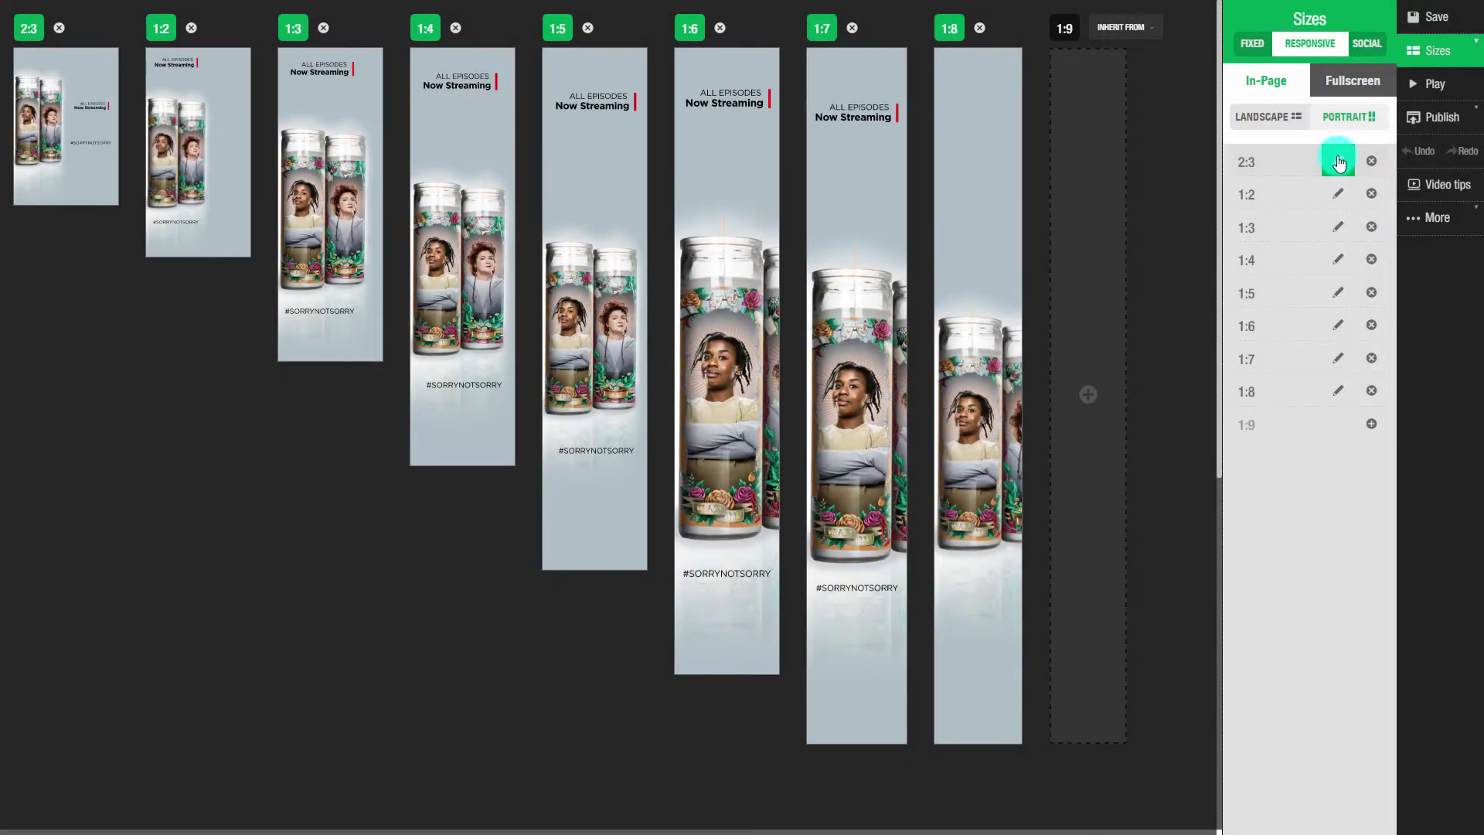
{"action": "left_click", "coordinate": [1439, 85]}
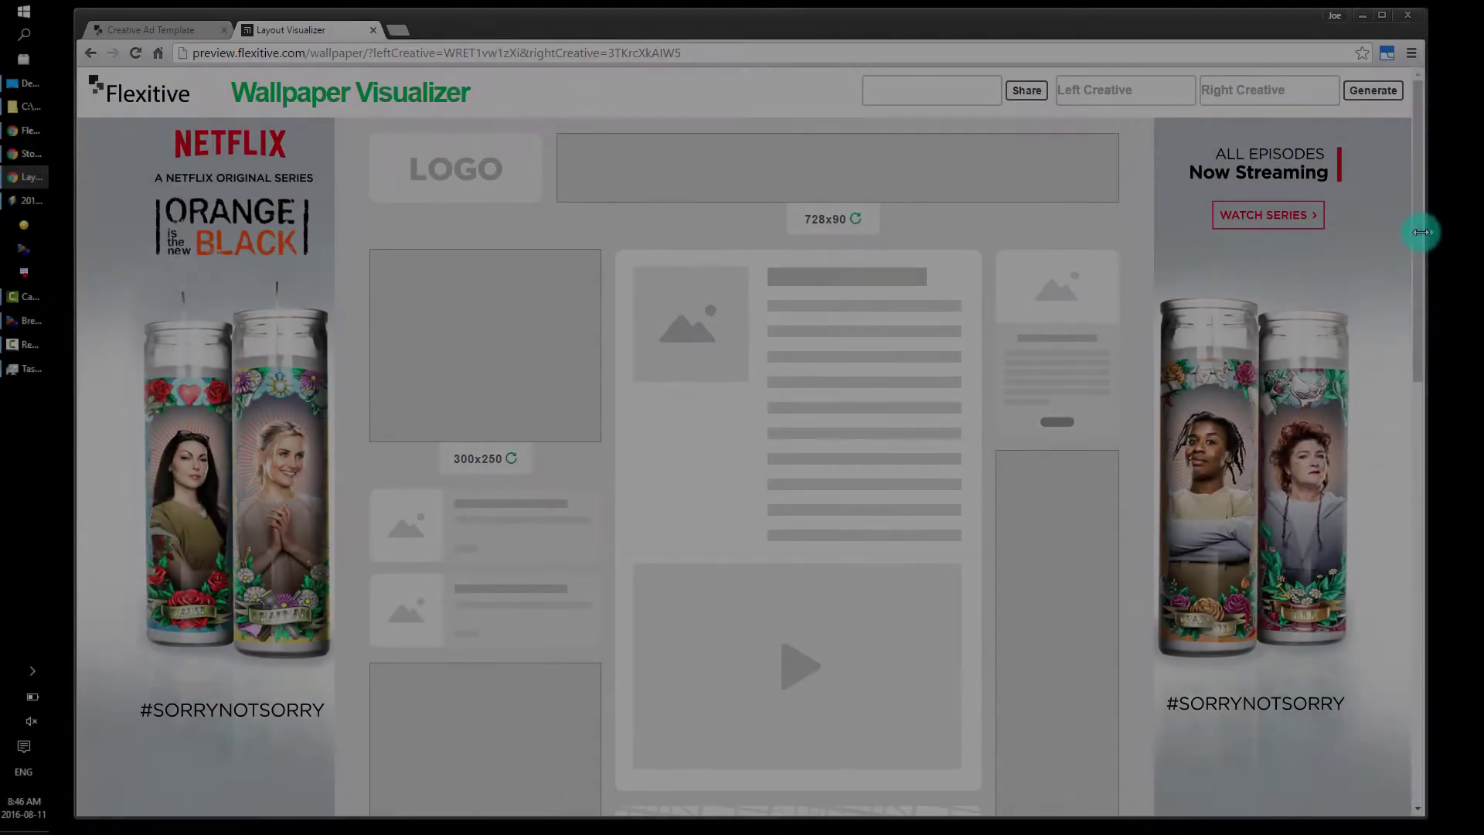
In the Wallpaper Visualizer page, widen the browser window to check how the left and right wallpapers respond.
{"action": "left_click_drag", "start_coordinate": [1425, 232], "coordinate": [1467, 371]}
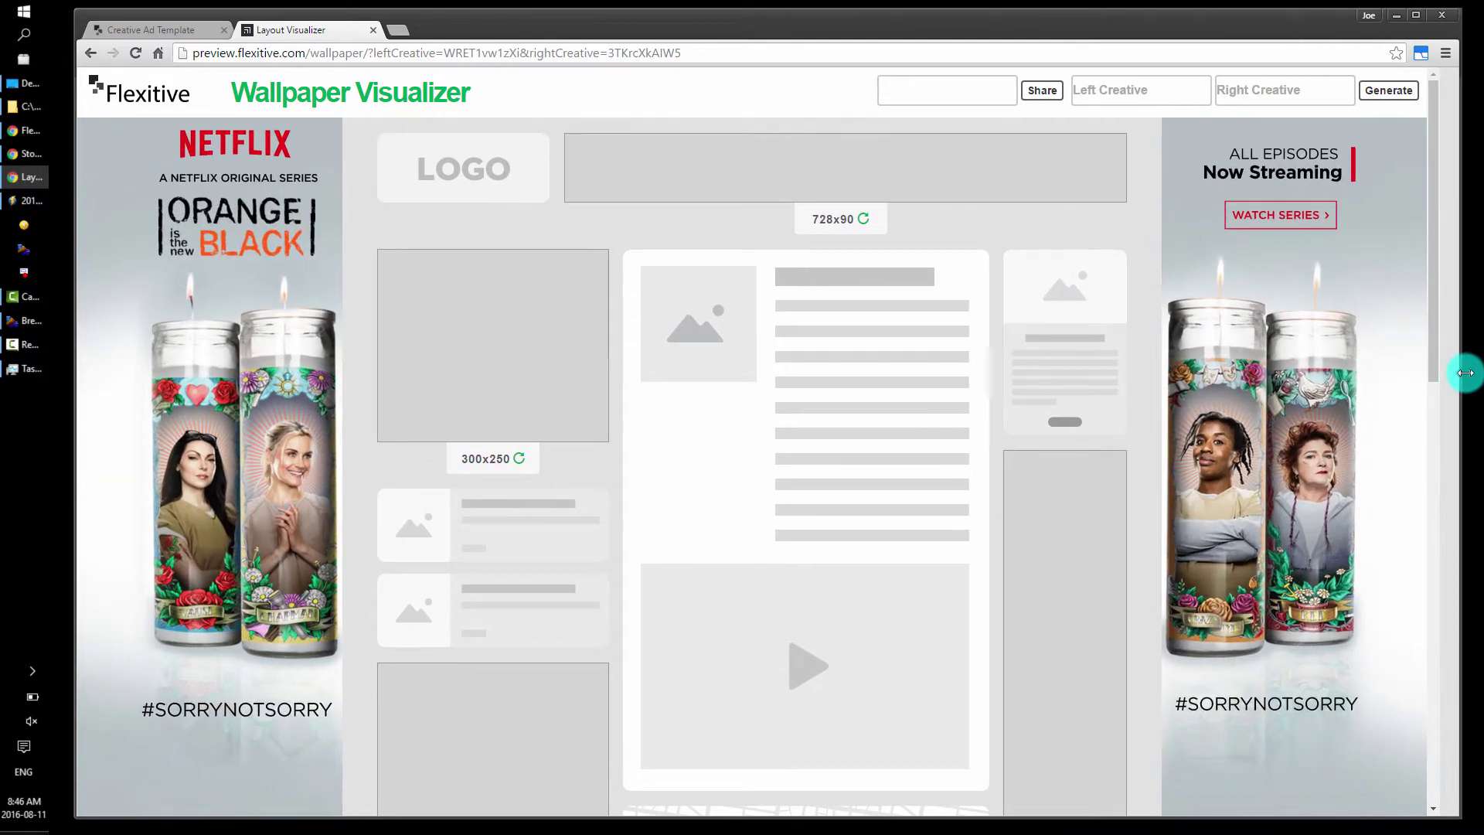
{"action": "left_click_drag", "start_coordinate": [1463, 292], "coordinate": [1462, 252]}
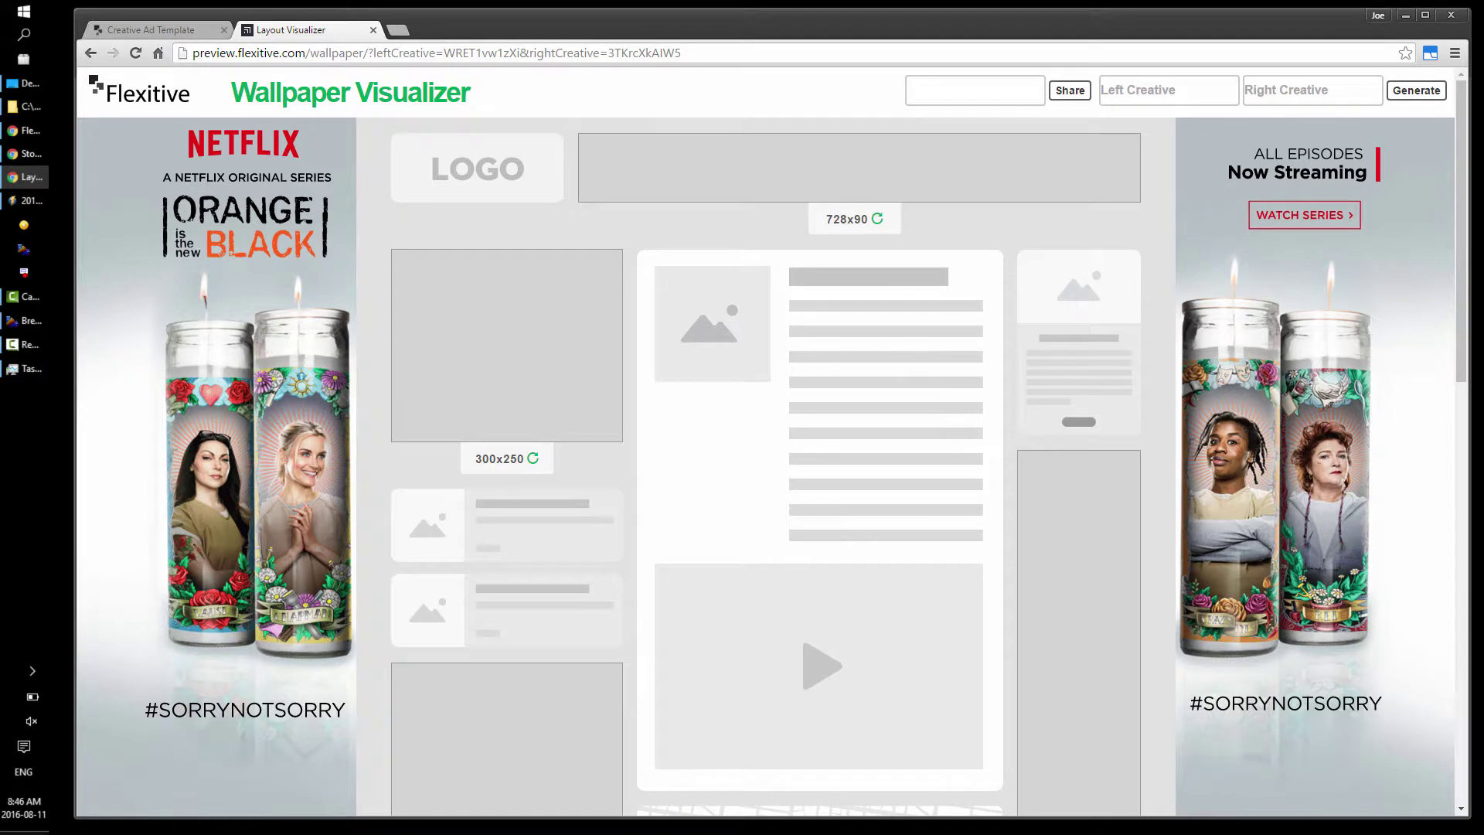